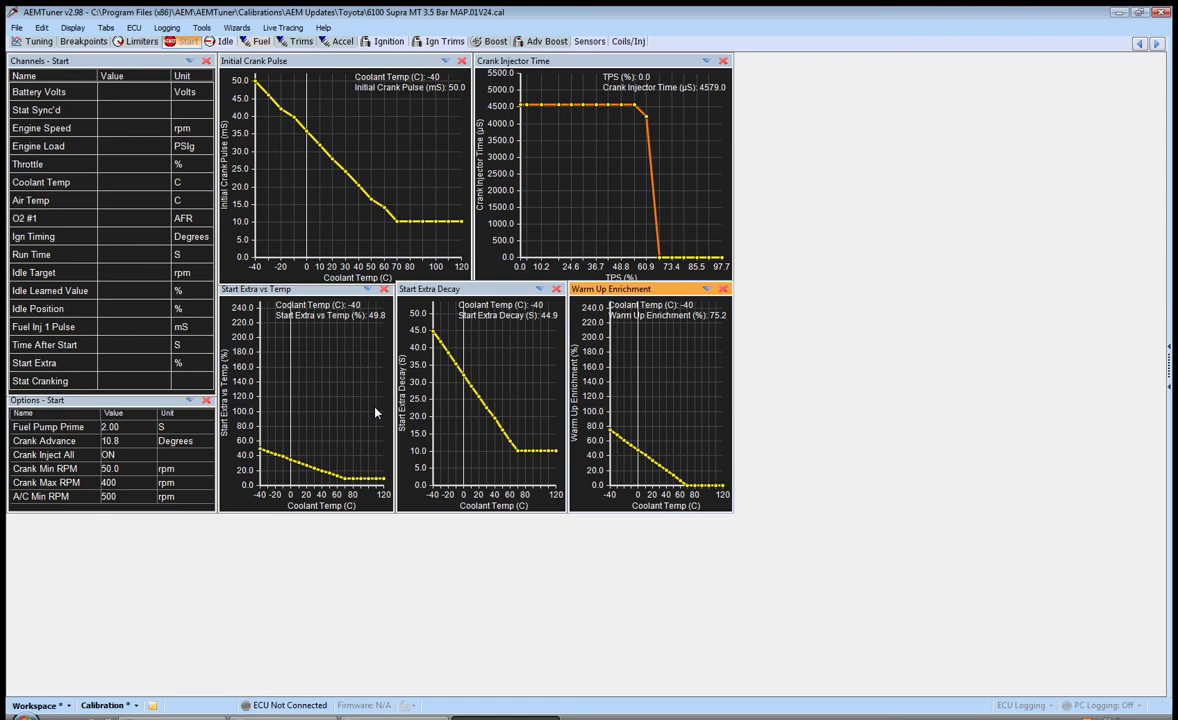
Review the fuel map's low-RPM, low-load region and the idle curves, and return to the start settings.
{"action": "left_click", "coordinate": [336, 295]}
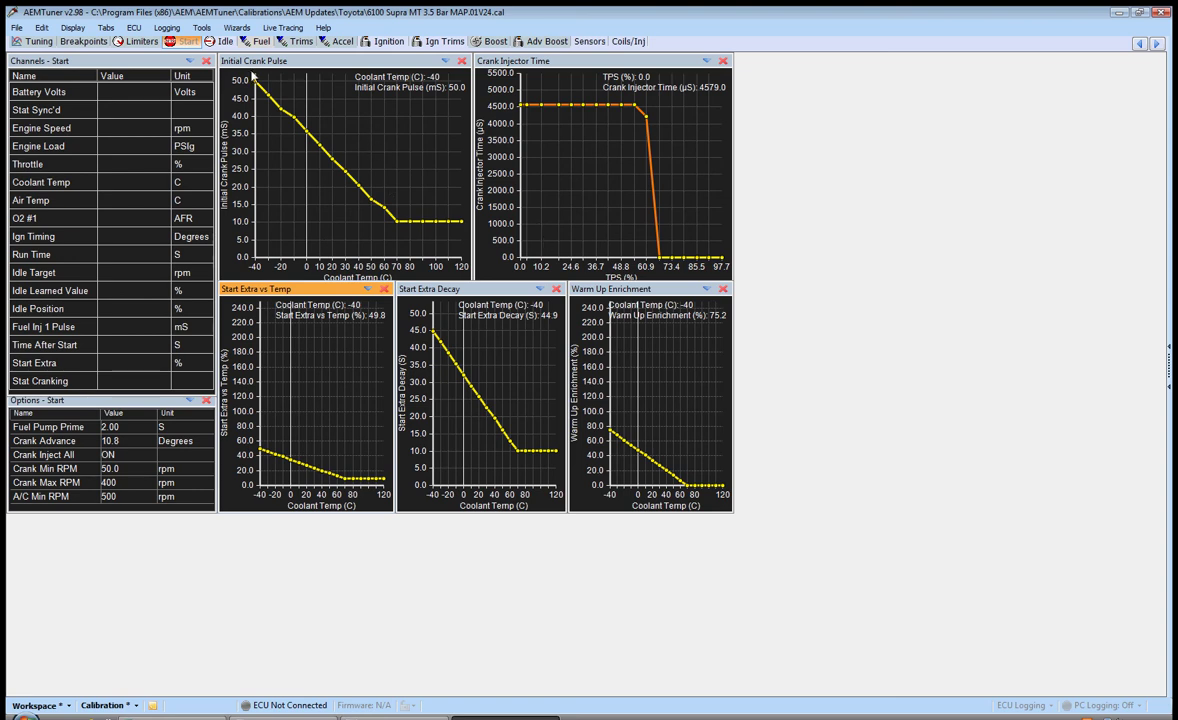
{"action": "left_click", "coordinate": [258, 42]}
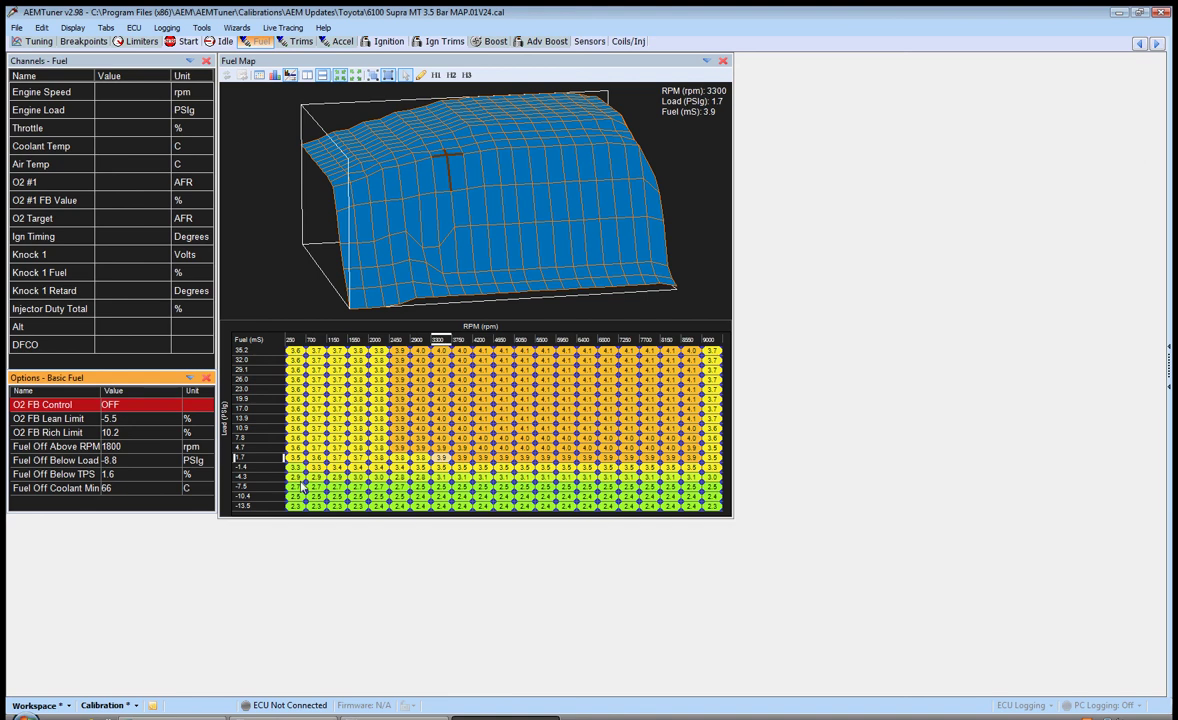
{"action": "left_click_drag", "start_coordinate": [293, 447], "coordinate": [307, 527]}
{"action": "left_click_drag", "start_coordinate": [294, 467], "coordinate": [439, 510]}
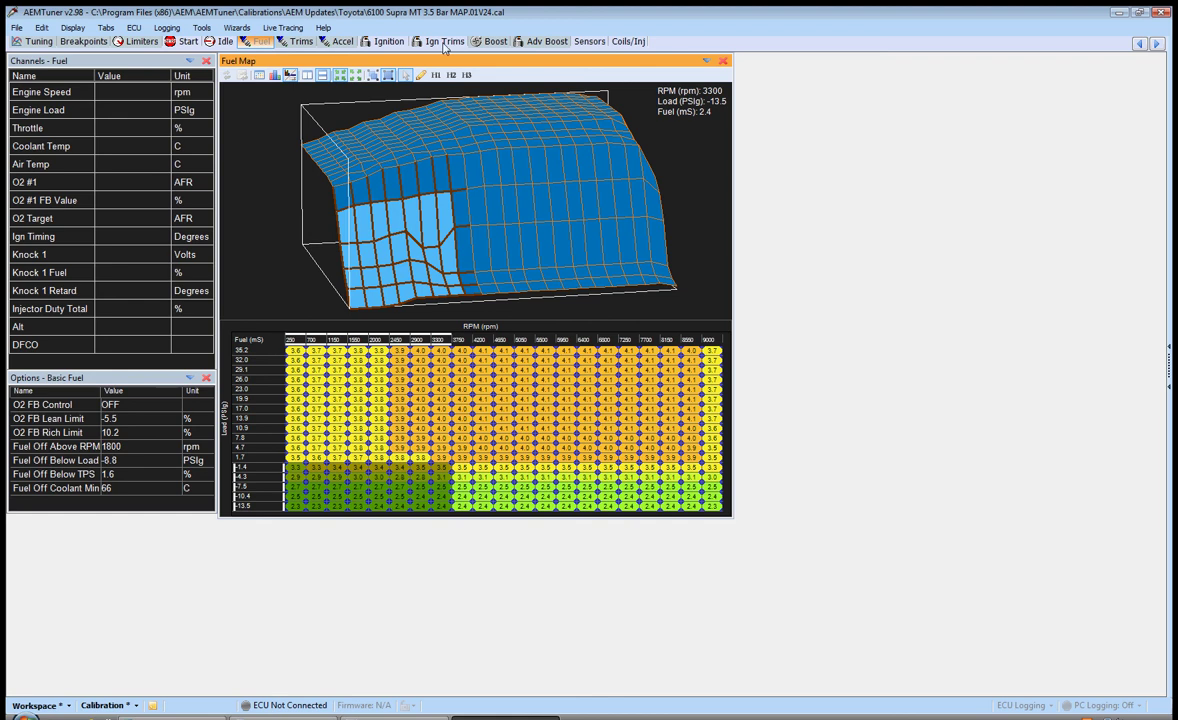
{"action": "left_click", "coordinate": [218, 41]}
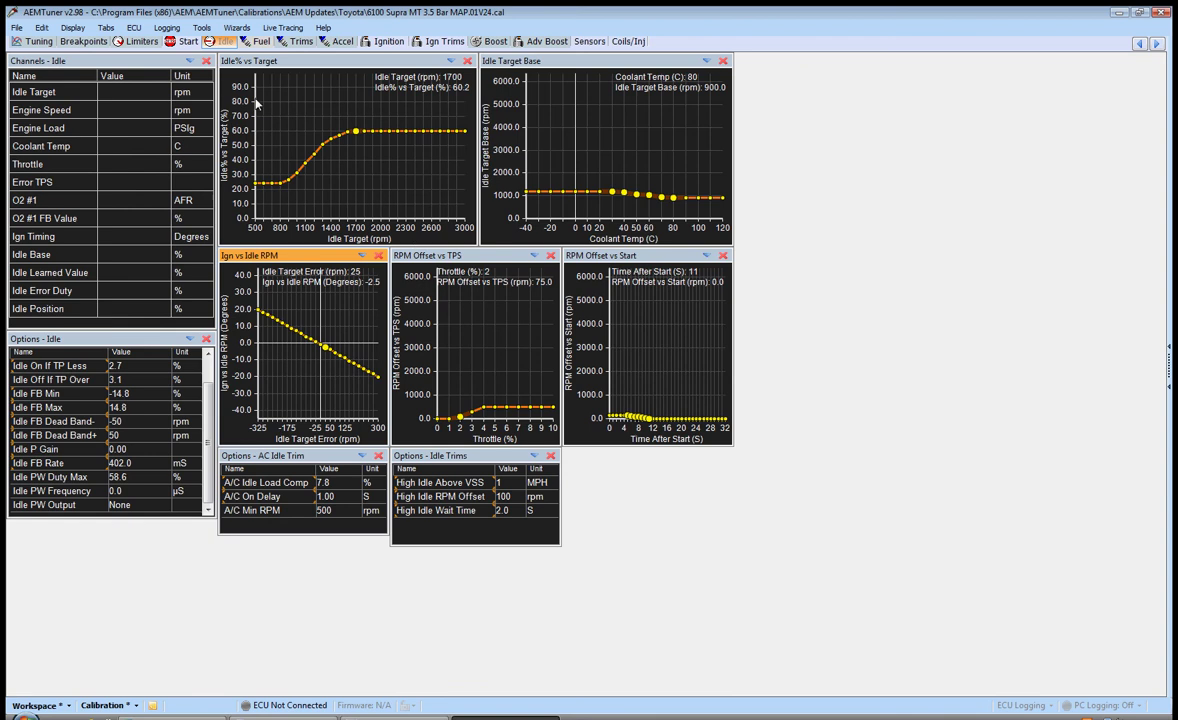
{"action": "left_click", "coordinate": [201, 27]}
{"action": "left_click", "coordinate": [172, 41]}
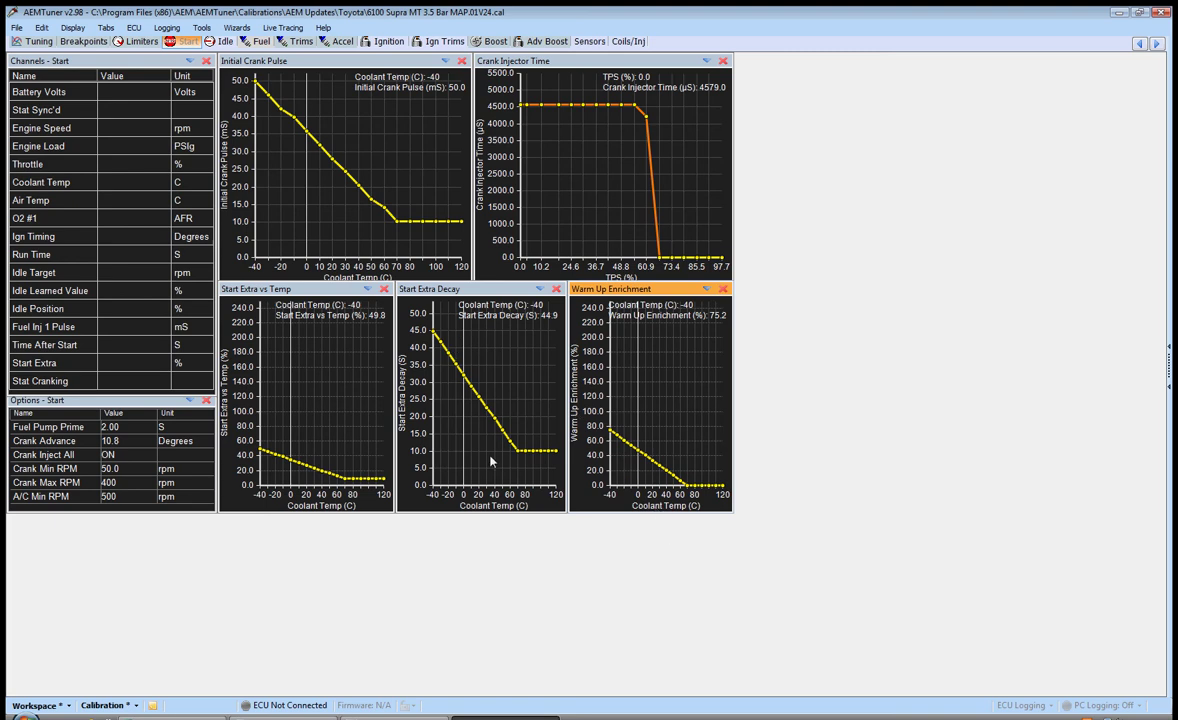
Set the Fuel Pump Prime start option to 6 s, and raise it to 15.94 s.
{"action": "left_click", "coordinate": [90, 427]}
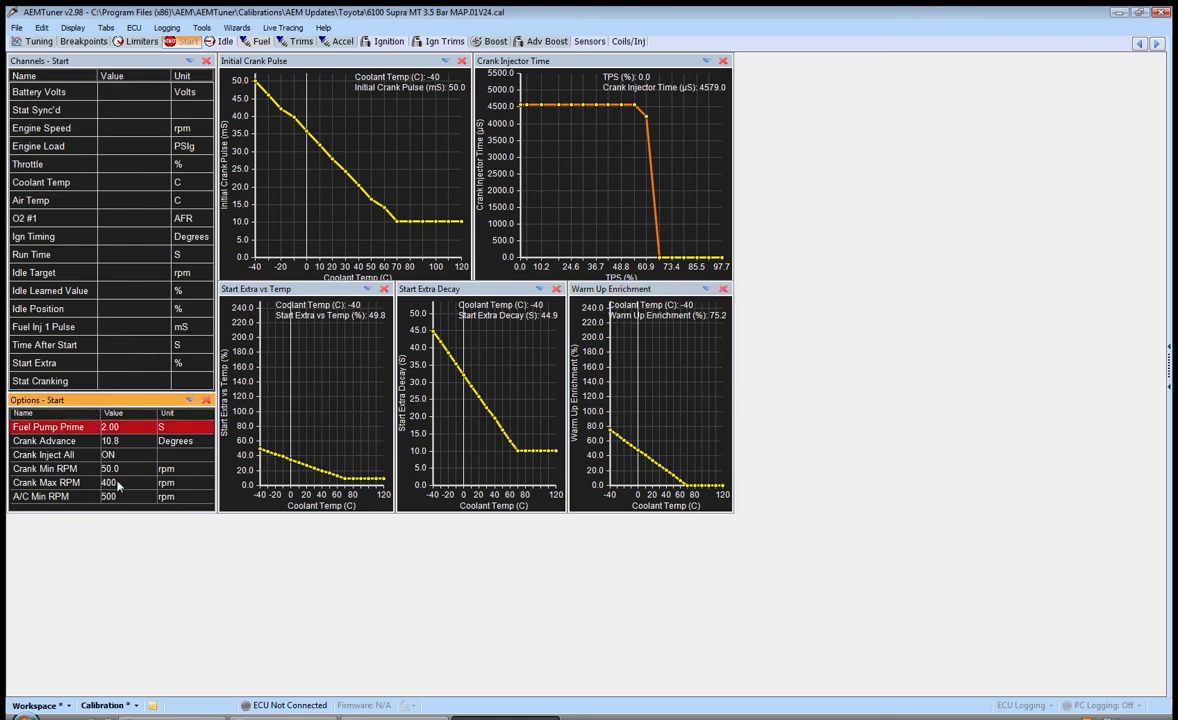
{"action": "left_click", "coordinate": [130, 427]}
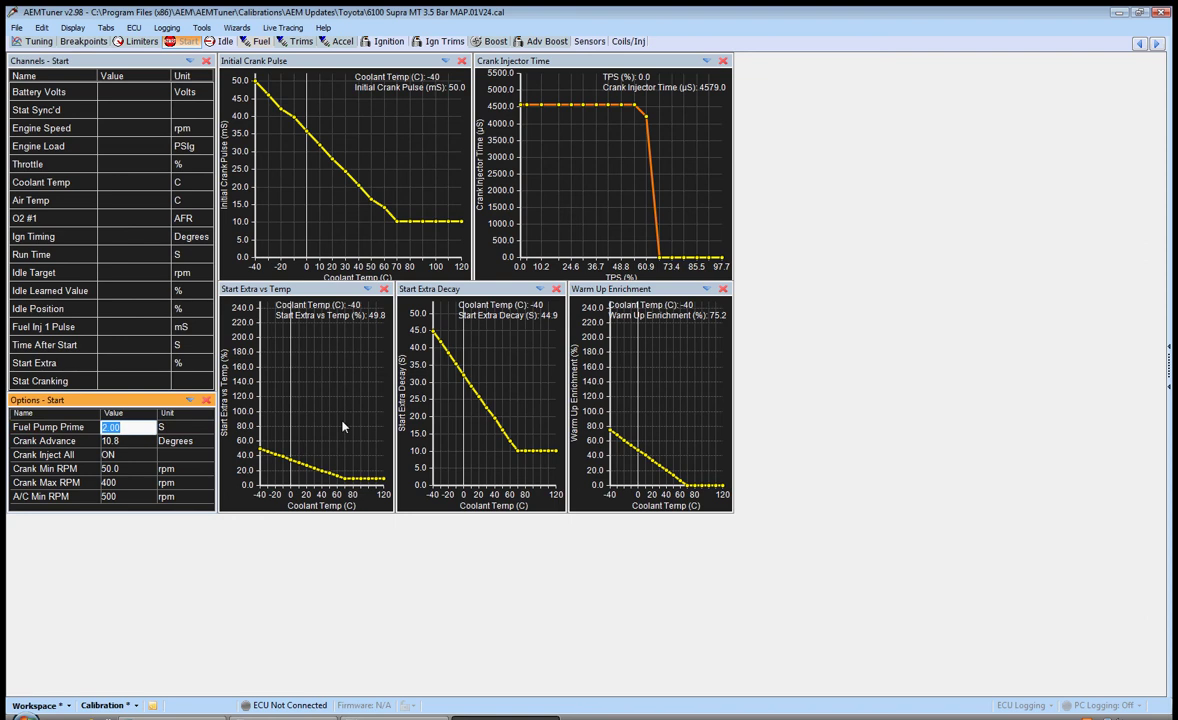
{"action": "type", "text": "6"}
{"action": "key", "text": "Return"}
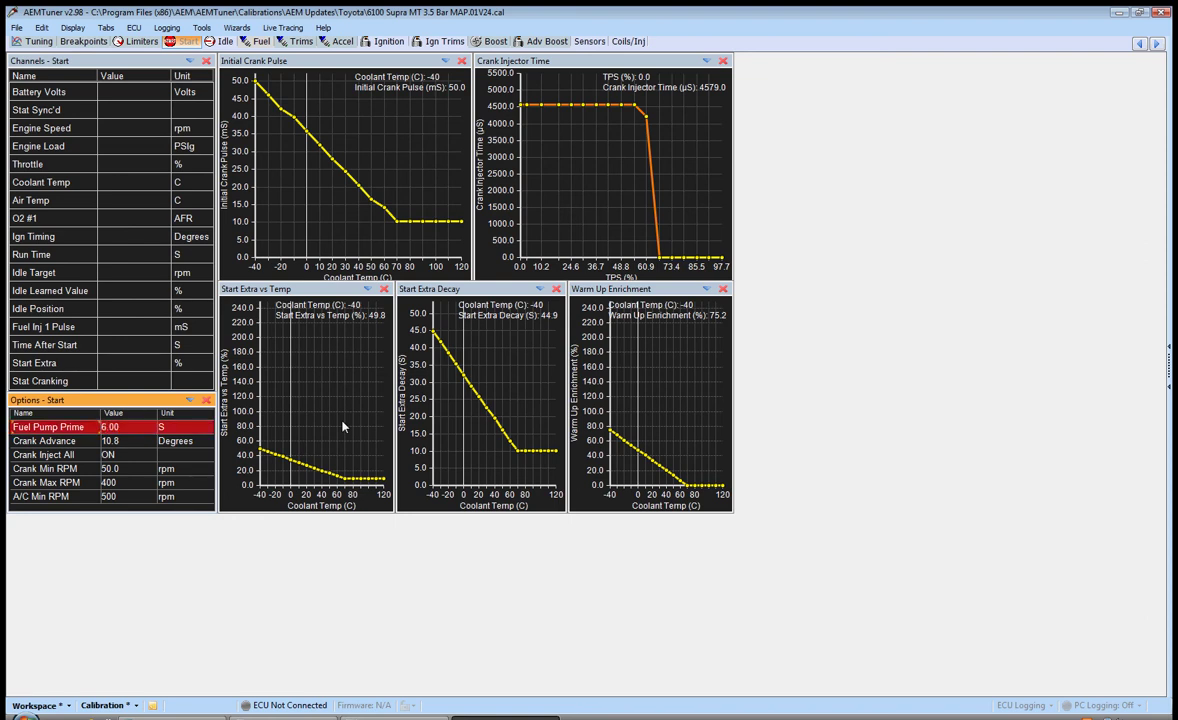
{"action": "type", "text": "15.94"}
{"action": "key", "text": "Return"}
Set the Crank Advance start option to 8 degrees.
{"action": "left_click", "coordinate": [133, 441]}
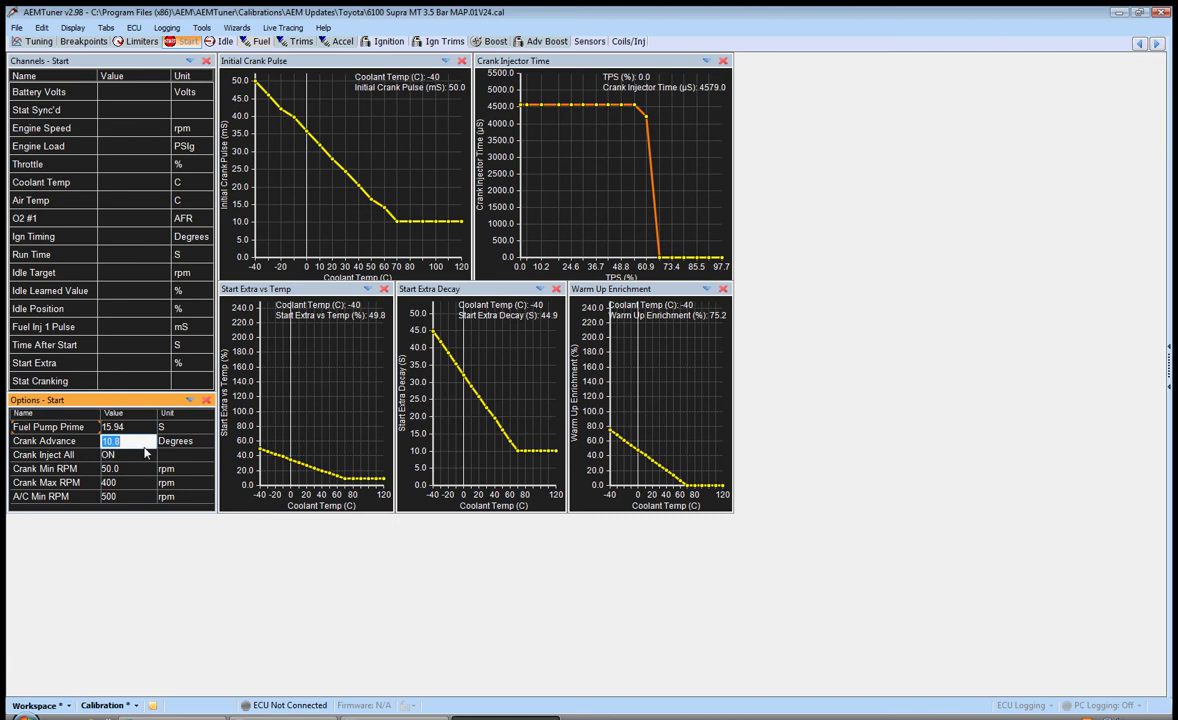
{"action": "type", "text": "8"}
{"action": "key", "text": "Return"}
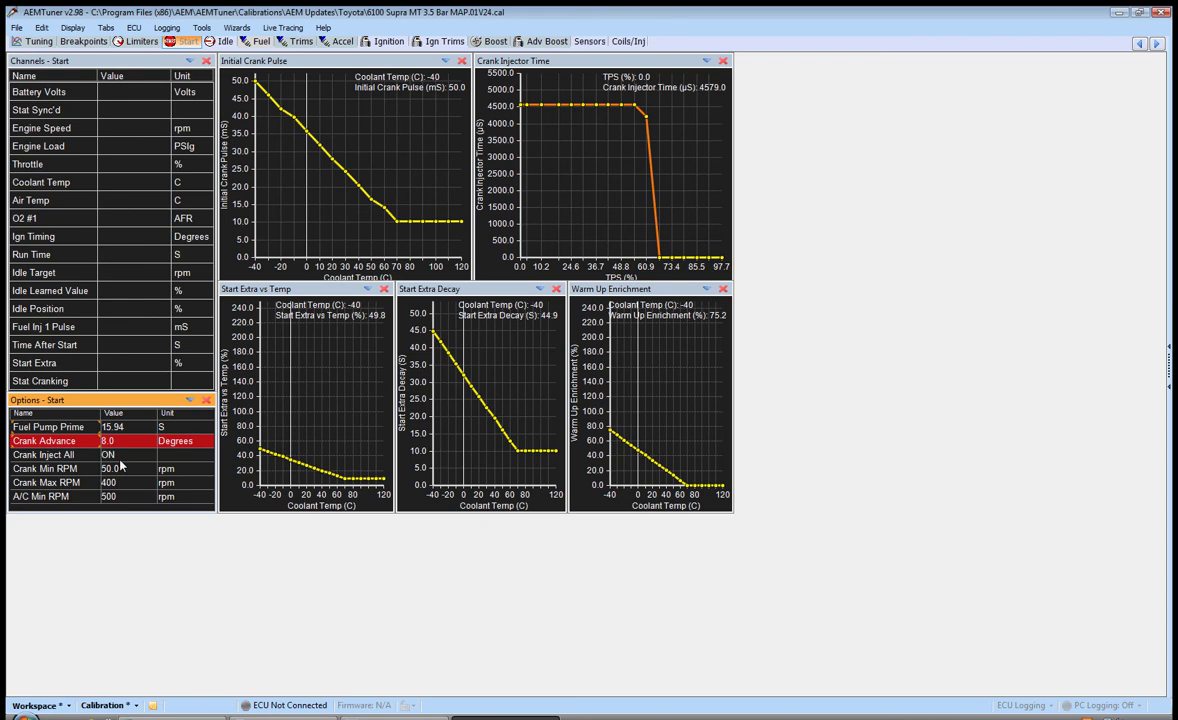
Inspect the Crank Inject All, Crank Min RPM, Crank Max RPM and A/C Min RPM start options.
{"action": "left_click", "coordinate": [128, 457]}
{"action": "left_click", "coordinate": [130, 456]}
{"action": "left_click", "coordinate": [138, 470]}
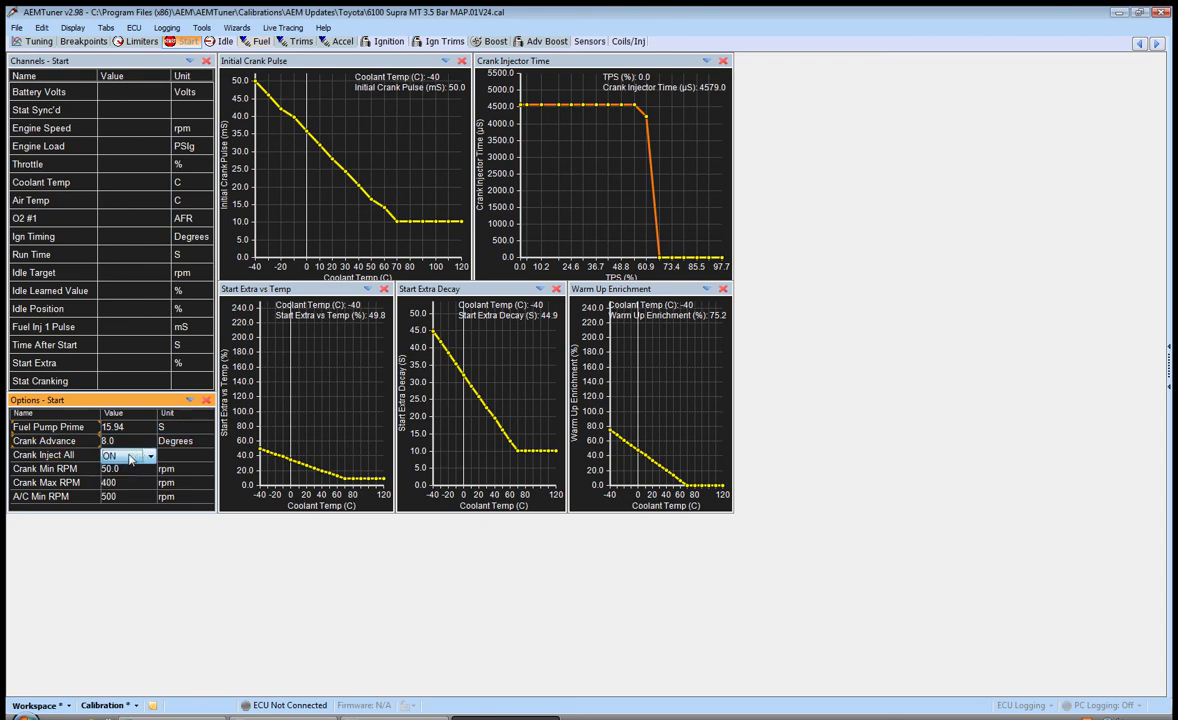
{"action": "left_click", "coordinate": [188, 459]}
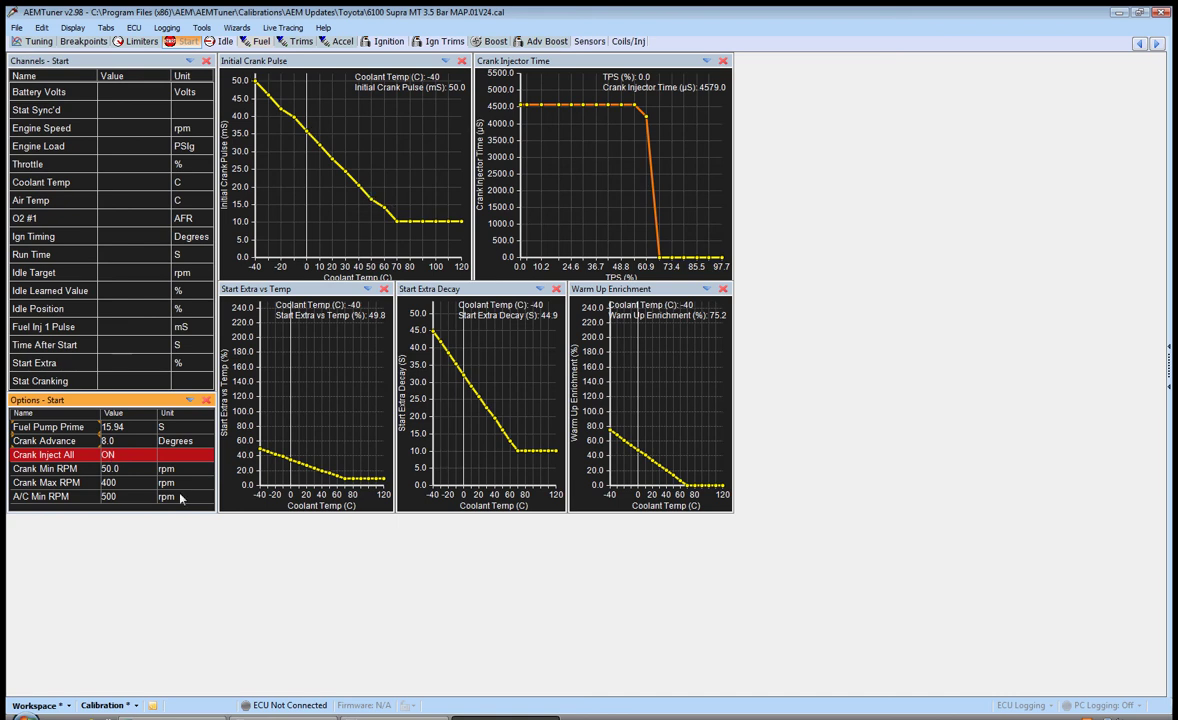
{"action": "left_click", "coordinate": [130, 471]}
{"action": "left_click", "coordinate": [128, 485]}
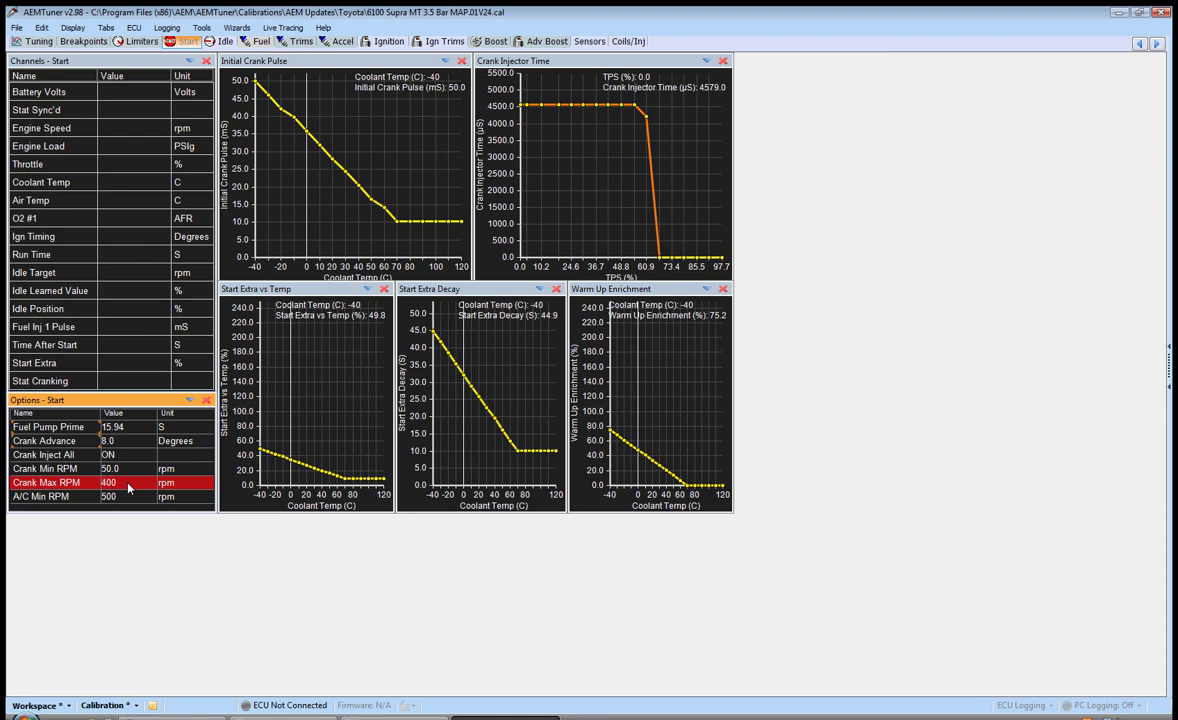
{"action": "left_click", "coordinate": [125, 496]}
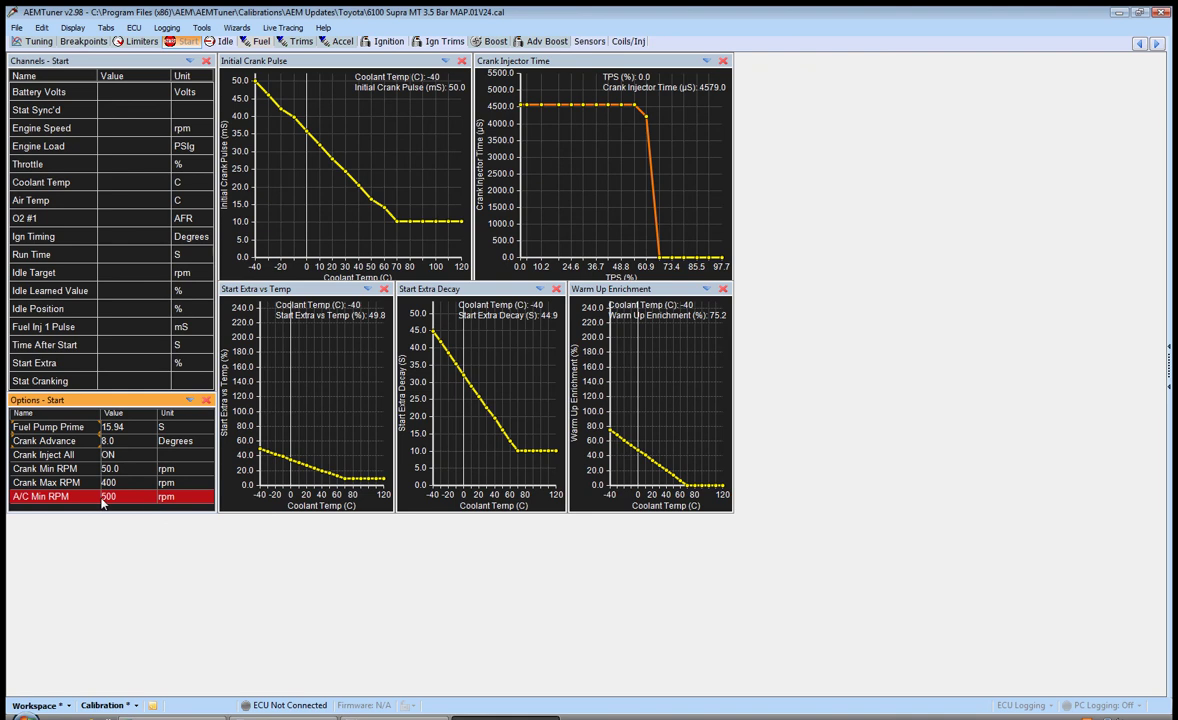
Look over the idle and rev limit settings, and compare the Initial Crank Pulse and Crank Injector Time curves on the start page.
{"action": "left_click", "coordinate": [216, 42]}
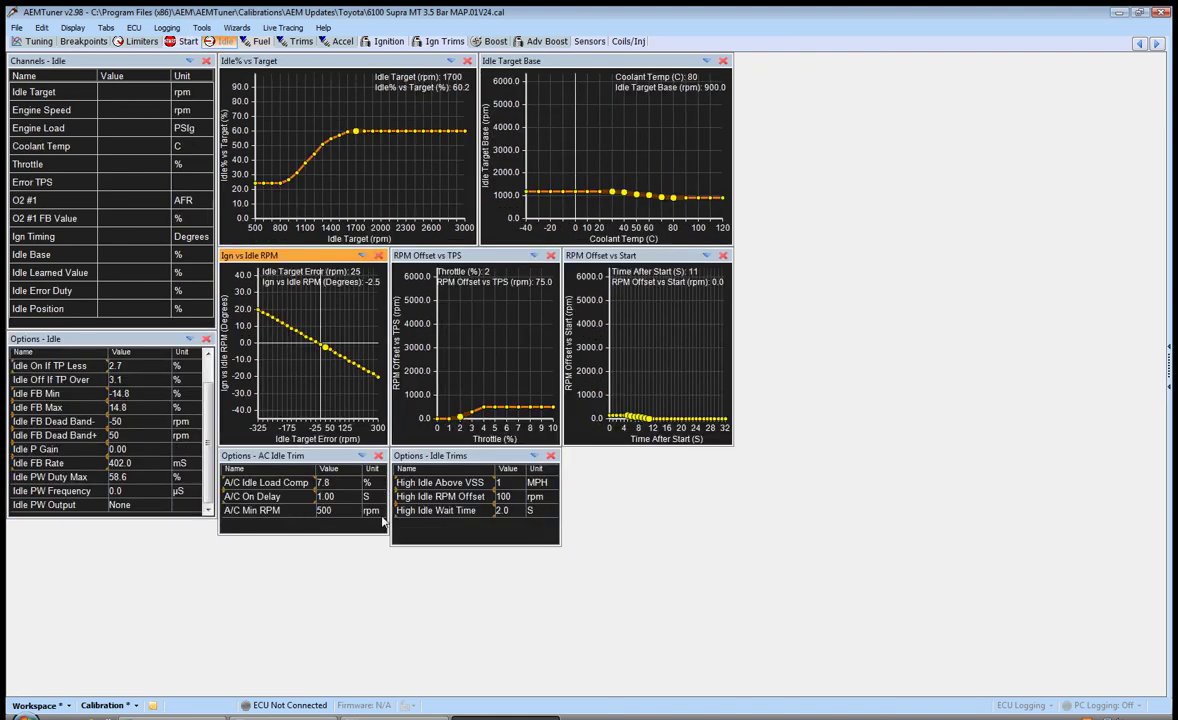
{"action": "left_click", "coordinate": [126, 42]}
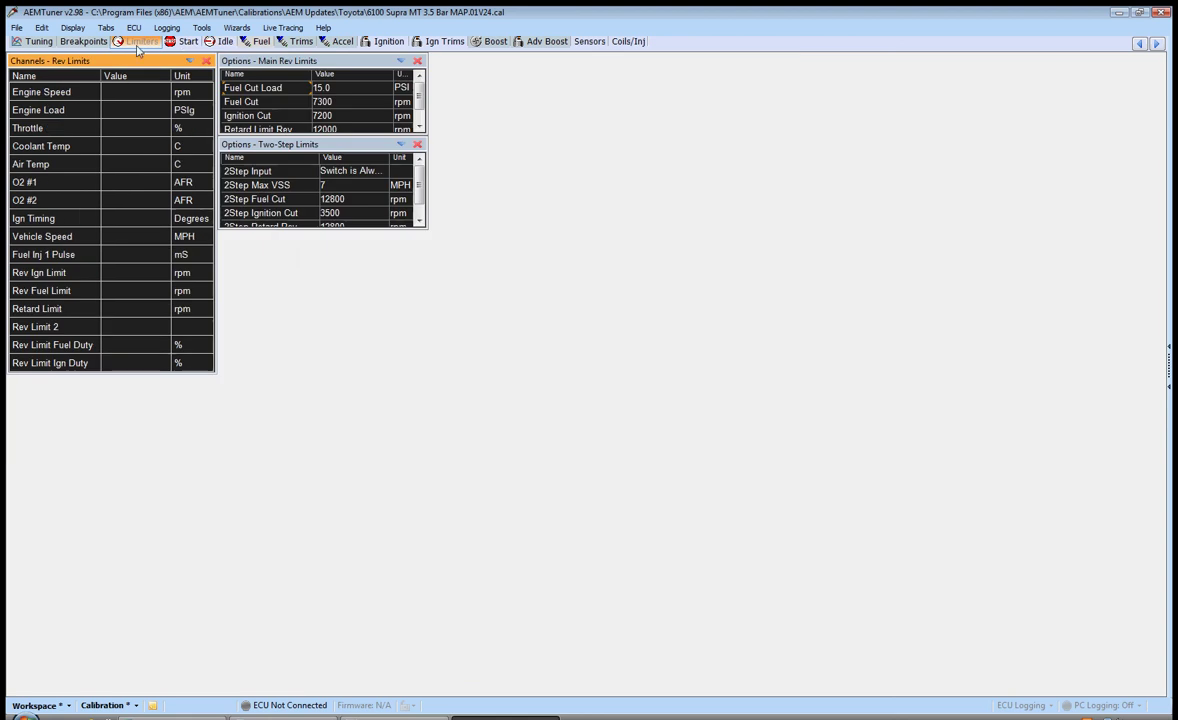
{"action": "left_click", "coordinate": [182, 42]}
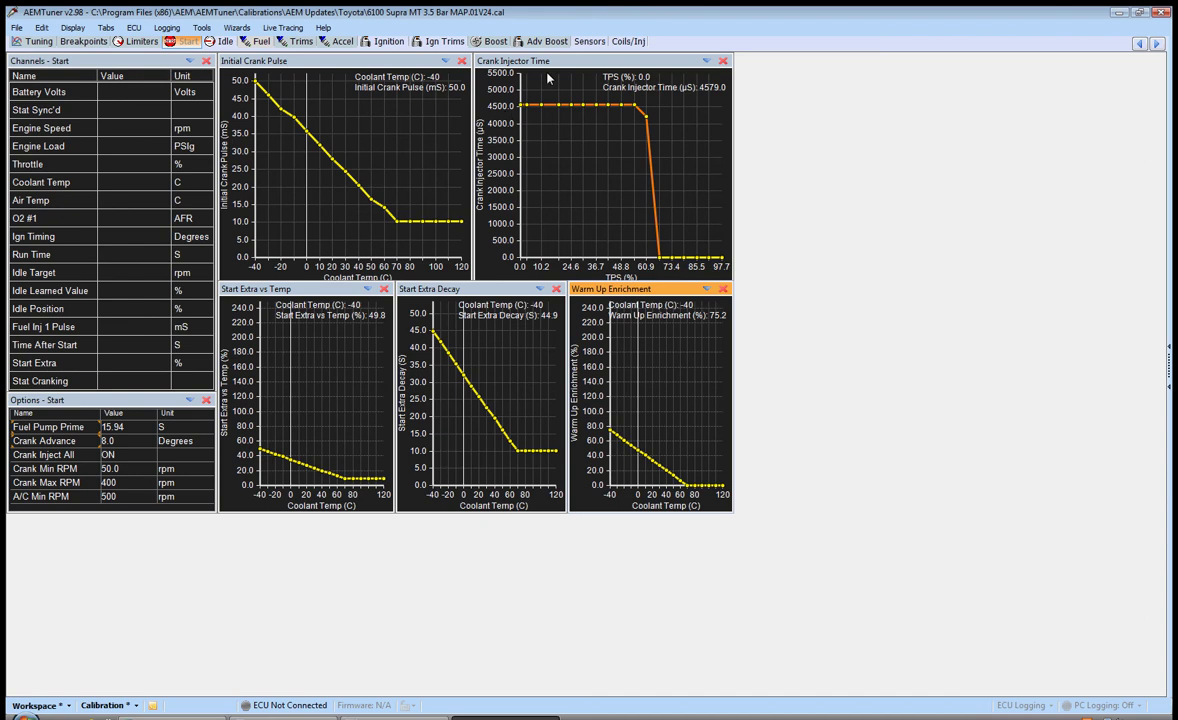
{"action": "left_click", "coordinate": [514, 62]}
{"action": "left_click", "coordinate": [334, 61]}
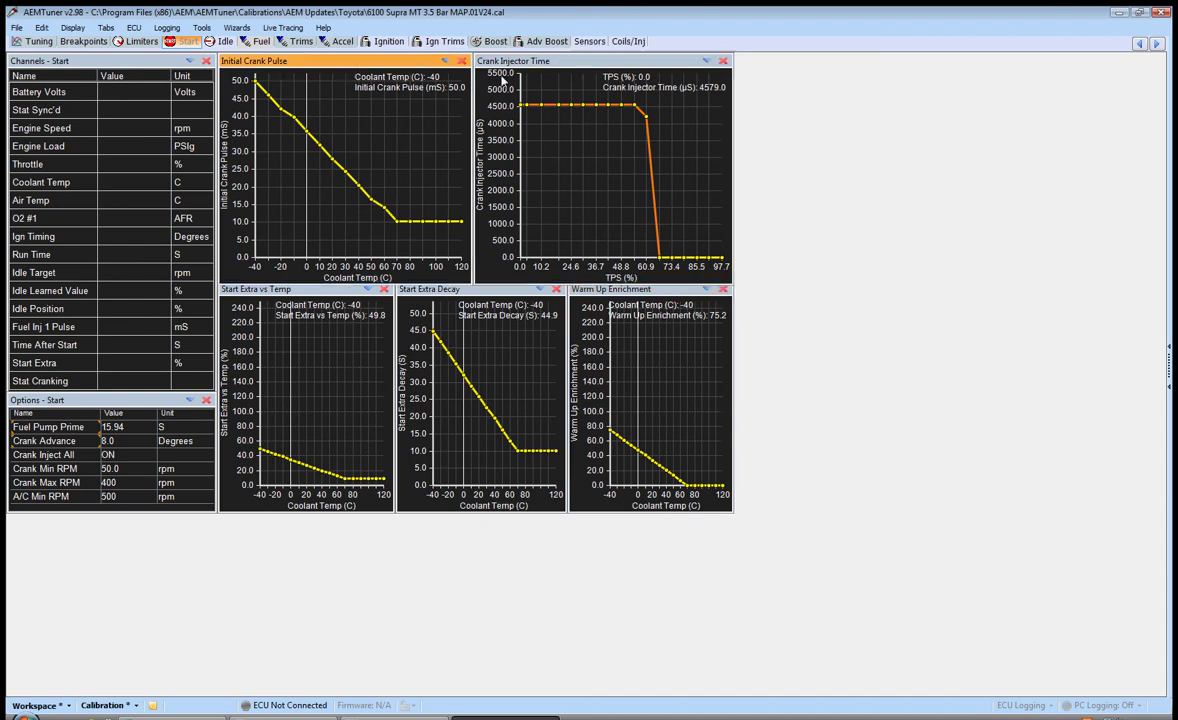
{"action": "left_click", "coordinate": [500, 61]}
{"action": "left_click", "coordinate": [352, 68]}
{"action": "left_click", "coordinate": [558, 64]}
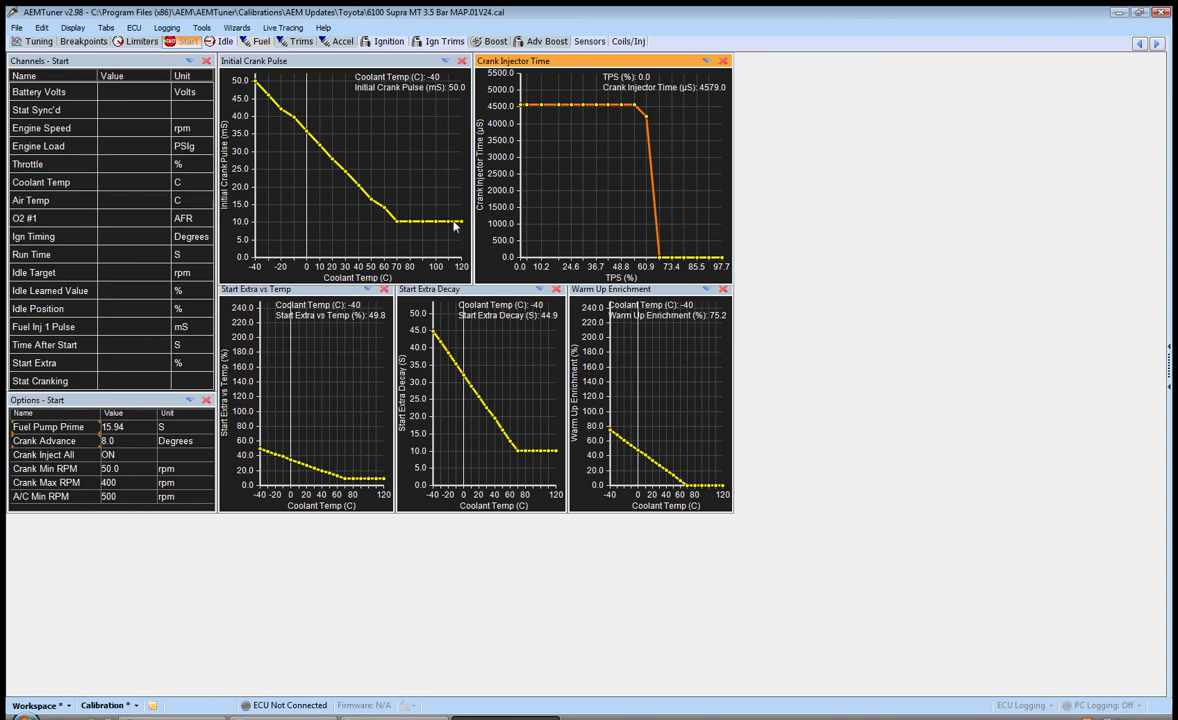
Set the Initial Crank Pulse at 10 °C coolant temperature to 52.2 ms.
{"action": "left_click", "coordinate": [240, 84]}
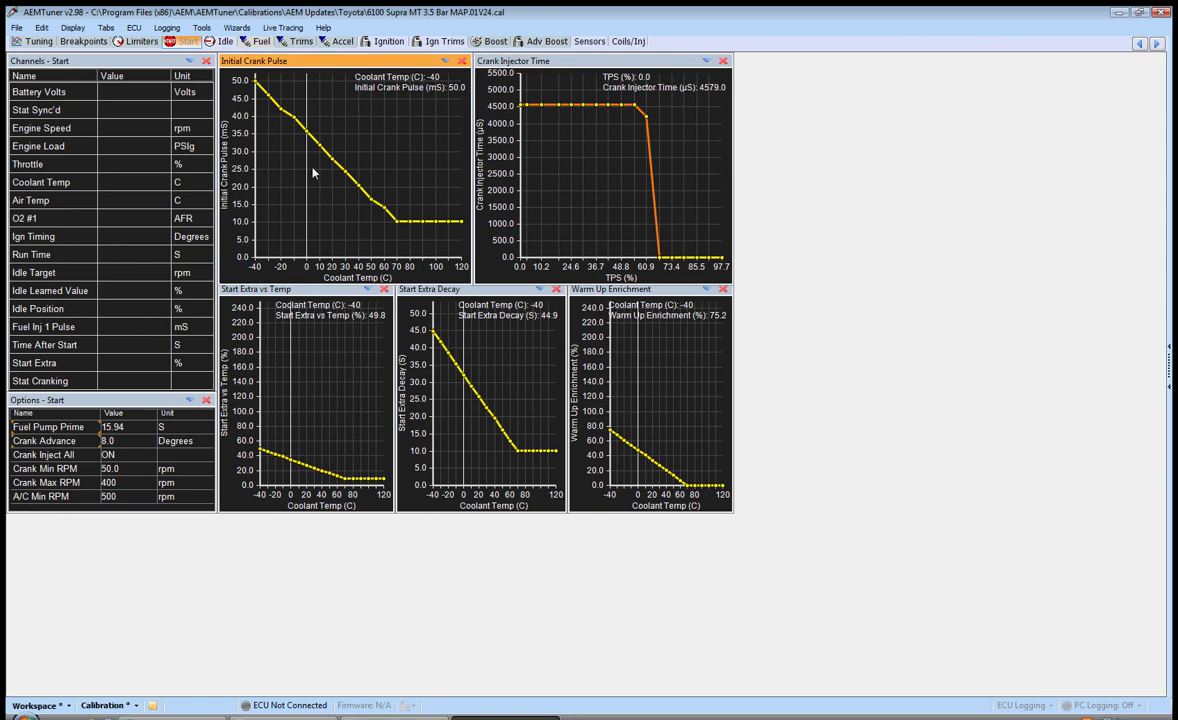
{"action": "left_click_drag", "start_coordinate": [303, 129], "coordinate": [322, 149]}
{"action": "key", "text": "equal"}
{"action": "type", "text": "52"}
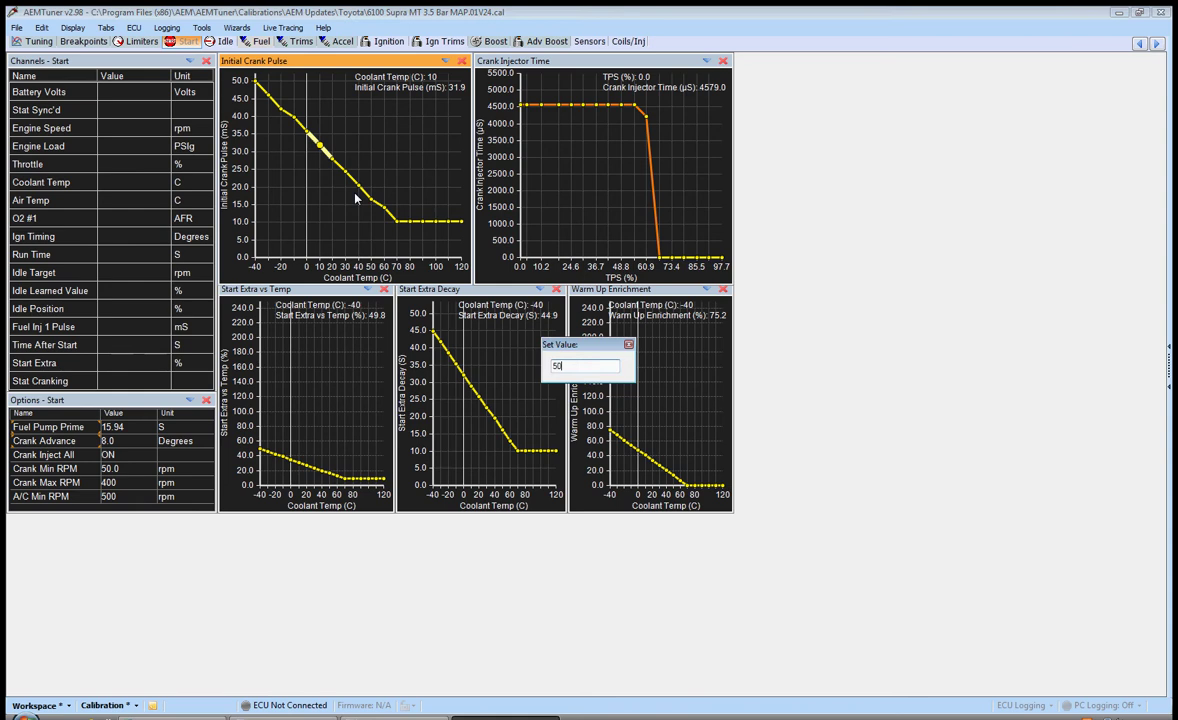
{"action": "key", "text": "Return"}
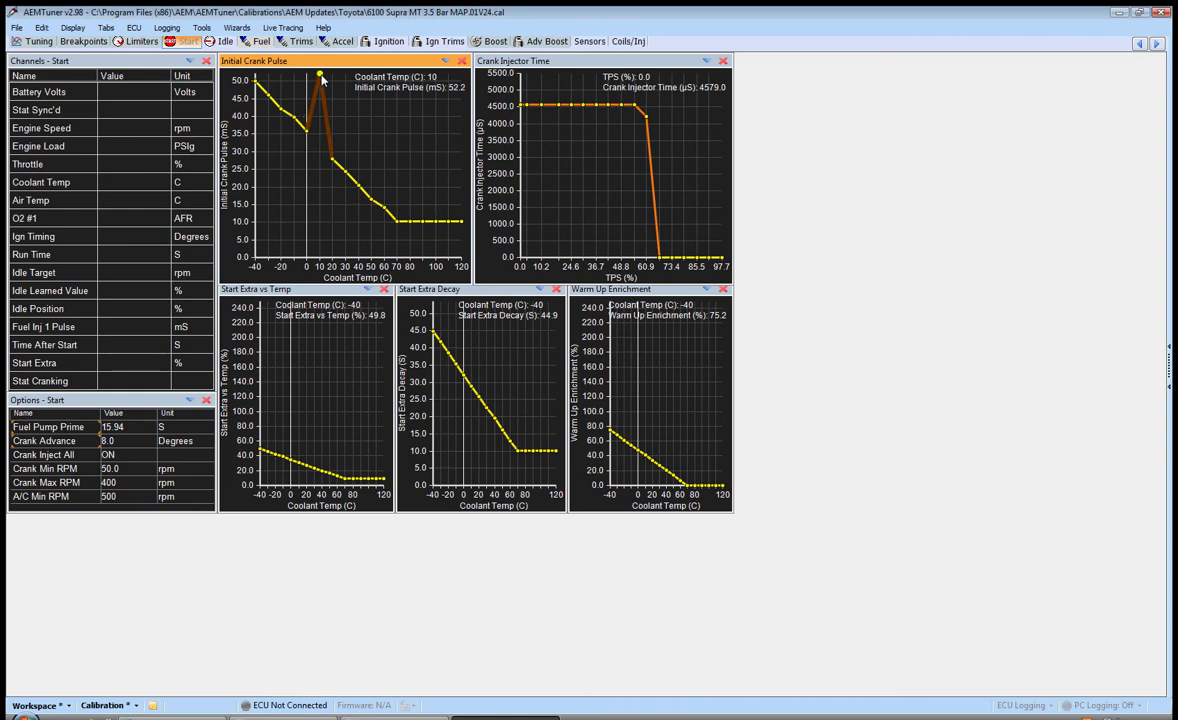
Raise the Initial Crank Pulse points from -40 to 0 °C to 52.2 ms.
{"action": "key", "text": "shift+Left"}
{"action": "key", "text": "shift+Left"}
{"action": "key", "text": "shift+Left"}
{"action": "key", "text": "shift+Left"}
{"action": "key", "text": "shift+Left"}
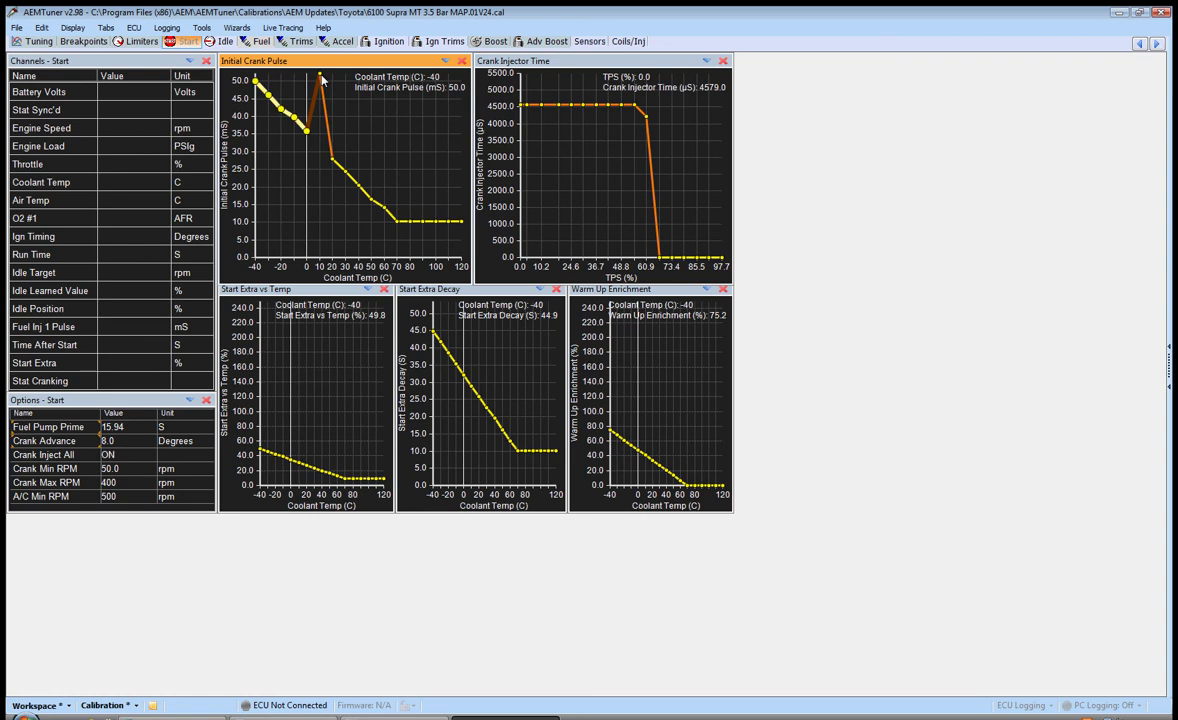
{"action": "key", "text": "Page_Up"}
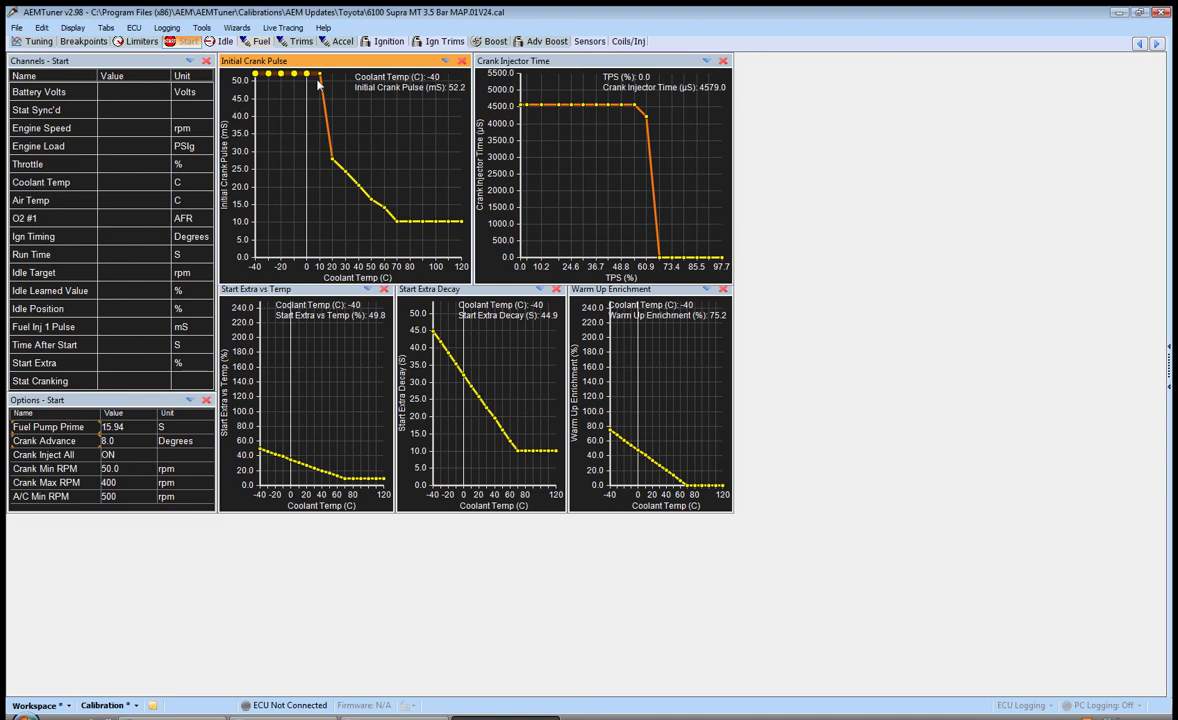
Lower the Initial Crank Pulse at 30 °C to about 10 ms.
{"action": "left_click", "coordinate": [342, 171]}
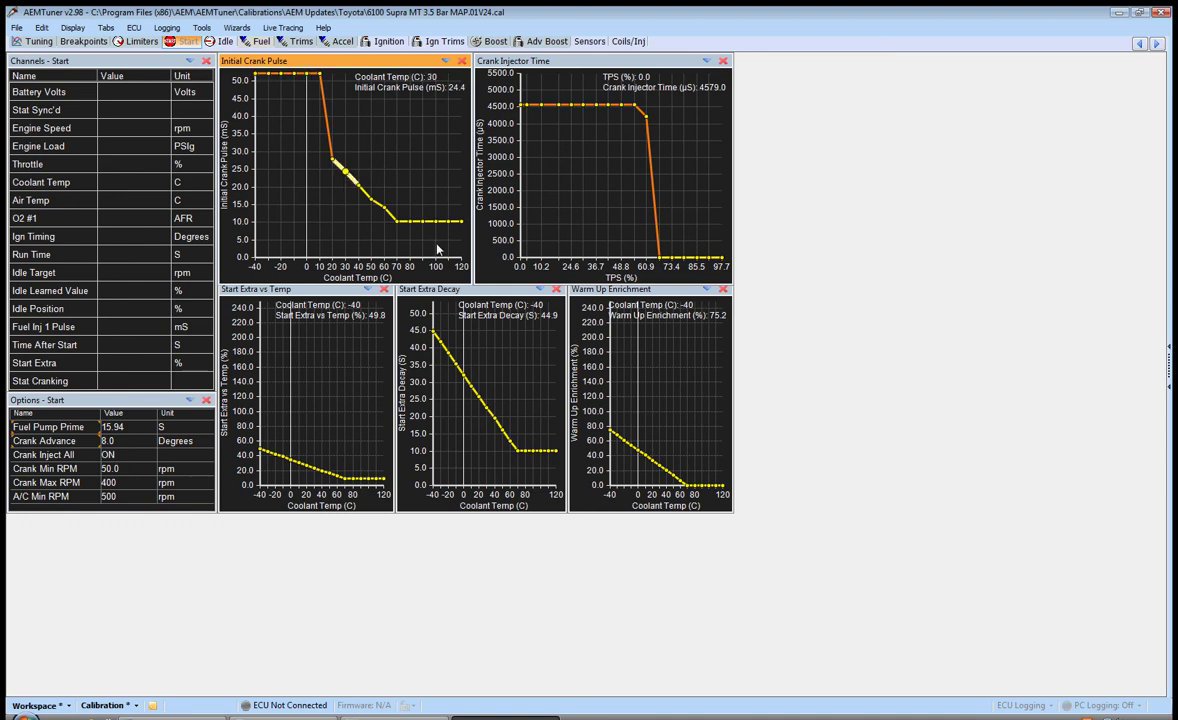
{"action": "key", "text": "Down"}
{"action": "key", "text": "Down"}
{"action": "key", "text": "Down"}
{"action": "key", "text": "Down"}
{"action": "key", "text": "Down"}
{"action": "key", "text": "Down"}
{"action": "key", "text": "Down"}
{"action": "key", "text": "Down"}
{"action": "key", "text": "Down"}
{"action": "key", "text": "Down"}
{"action": "key", "text": "Down"}
{"action": "key", "text": "Down"}
Lower the Initial Crank Pulse points from 40 to 120 °C together until the 70 to 120 °C points reach 1.4 ms.
{"action": "left_click", "coordinate": [378, 196]}
{"action": "key", "text": "Right"}
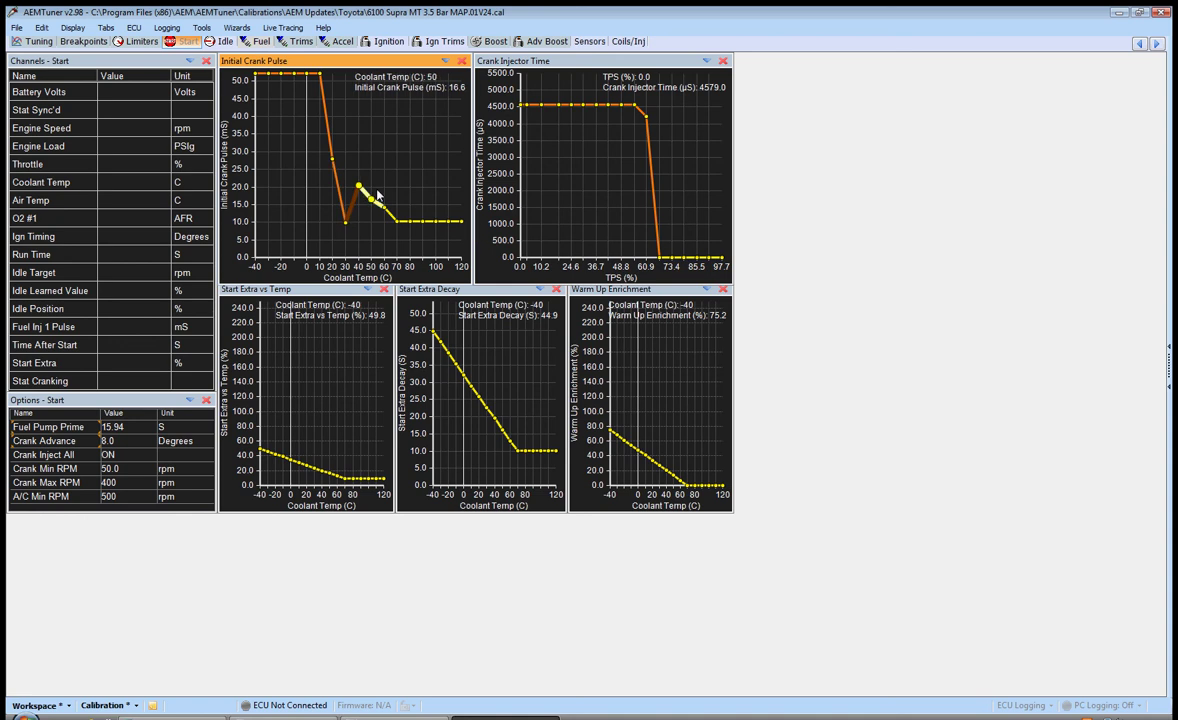
{"action": "key", "text": "shift+Right"}
{"action": "key", "text": "shift+Right"}
{"action": "key", "text": "shift+Right"}
{"action": "key", "text": "shift+Right"}
{"action": "key", "text": "shift+Right"}
{"action": "key", "text": "shift+Right"}
{"action": "key", "text": "Down"}
{"action": "key", "text": "Down"}
{"action": "key", "text": "Down"}
{"action": "key", "text": "Down"}
{"action": "key", "text": "Down"}
{"action": "key", "text": "Down"}
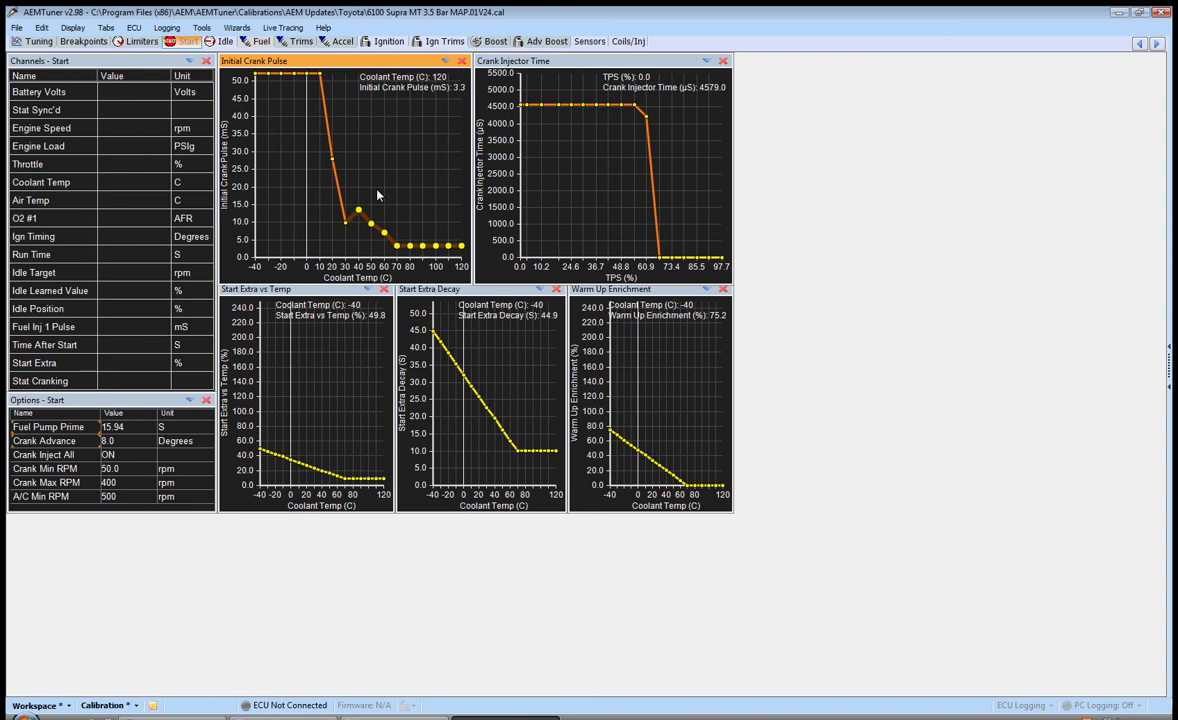
{"action": "key", "text": "Down"}
{"action": "key", "text": "Down"}
Copy the 1.4 ms Initial Crank Pulse value at 70 °C to the 60, 50 and 40 °C points.
{"action": "key", "text": "Left"}
{"action": "key", "text": "Left"}
{"action": "key", "text": "Left"}
{"action": "key", "text": "Left"}
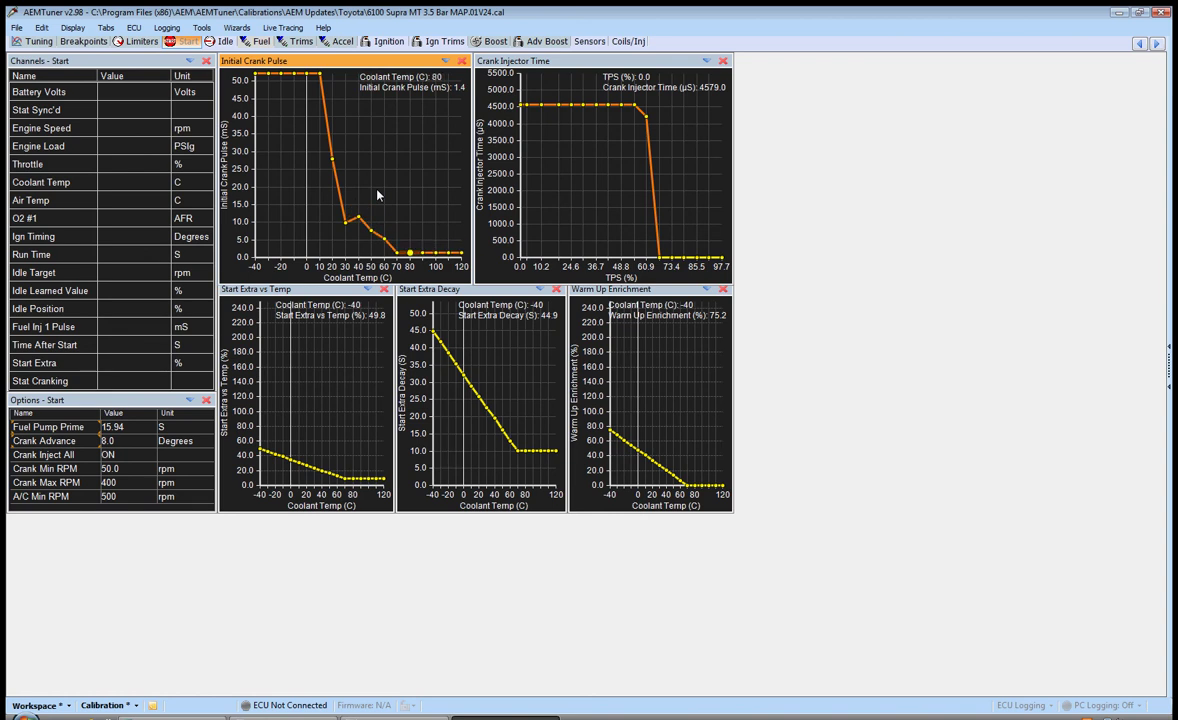
{"action": "key", "text": "Left"}
{"action": "key", "text": "Left"}
{"action": "key", "text": "Right"}
{"action": "key", "text": "ctrl+c"}
{"action": "key", "text": "Left"}
{"action": "key", "text": "ctrl+v"}
{"action": "key", "text": "Left"}
{"action": "key", "text": "ctrl+v"}
{"action": "key", "text": "Left"}
{"action": "key", "text": "ctrl+v"}
Set the Crank Injector Time at 0% TPS to 1000 µS, and raise it to 3000 µS.
{"action": "left_click", "coordinate": [521, 106]}
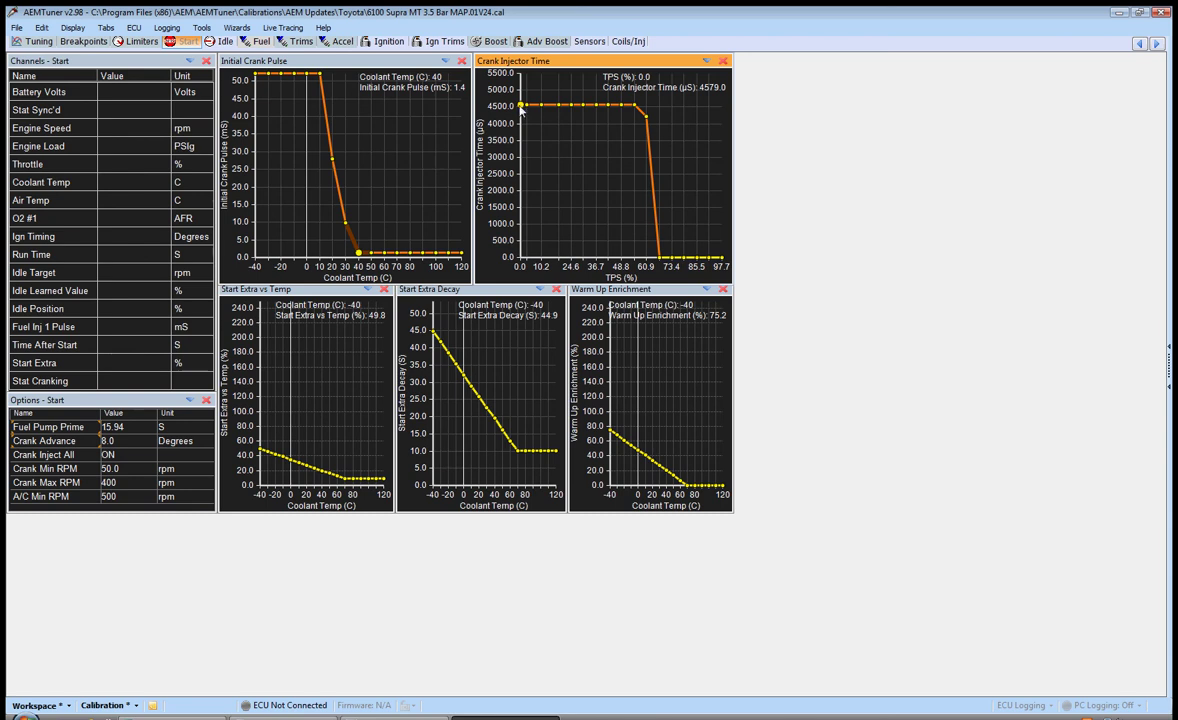
{"action": "key", "text": "equal"}
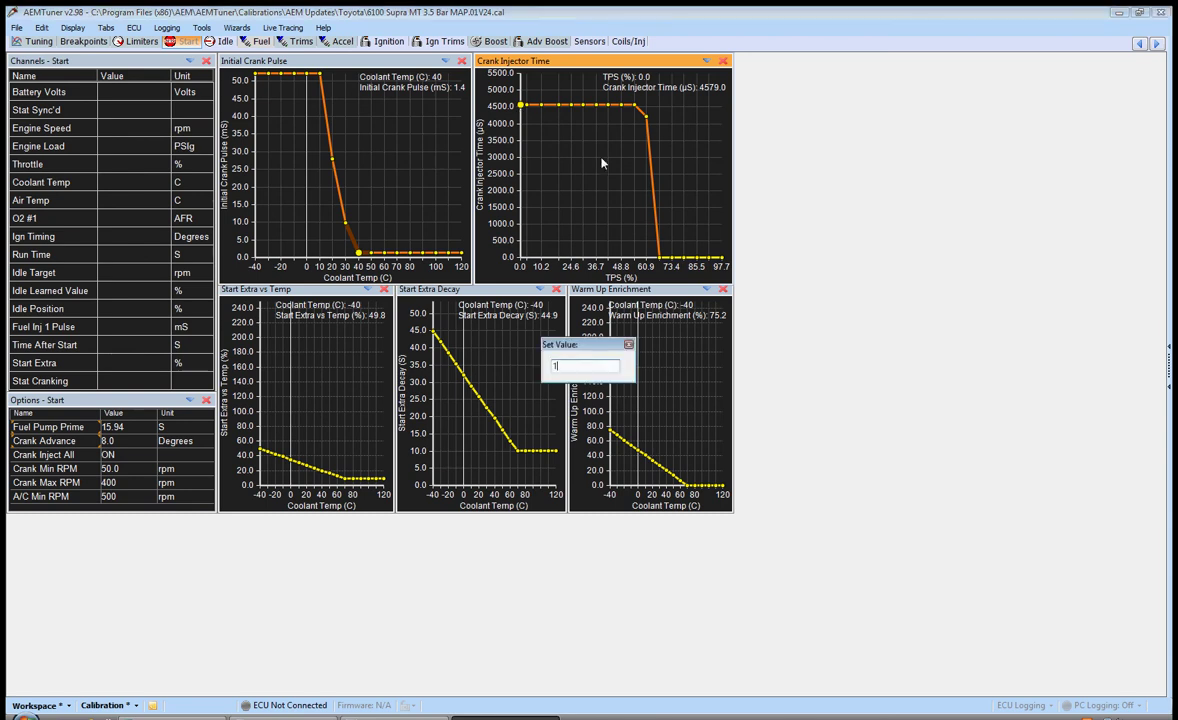
{"action": "type", "text": "1000"}
{"action": "key", "text": "Return"}
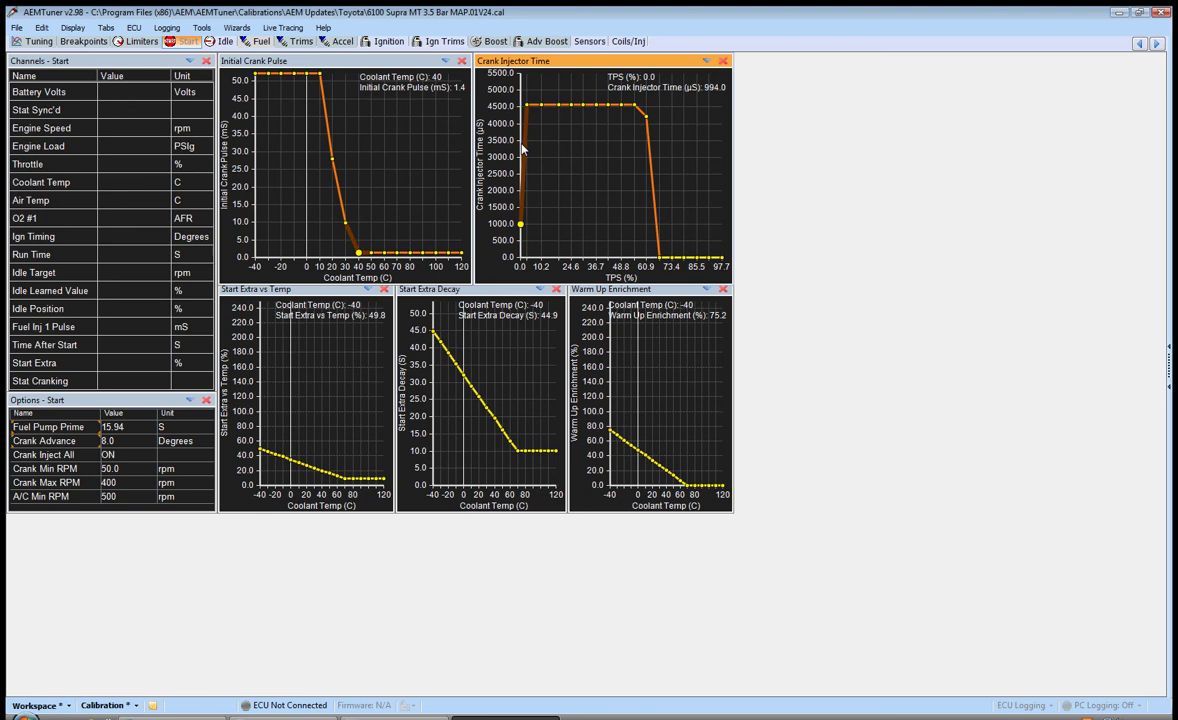
{"action": "key", "text": "equal"}
{"action": "type", "text": "3000"}
{"action": "key", "text": "Return"}
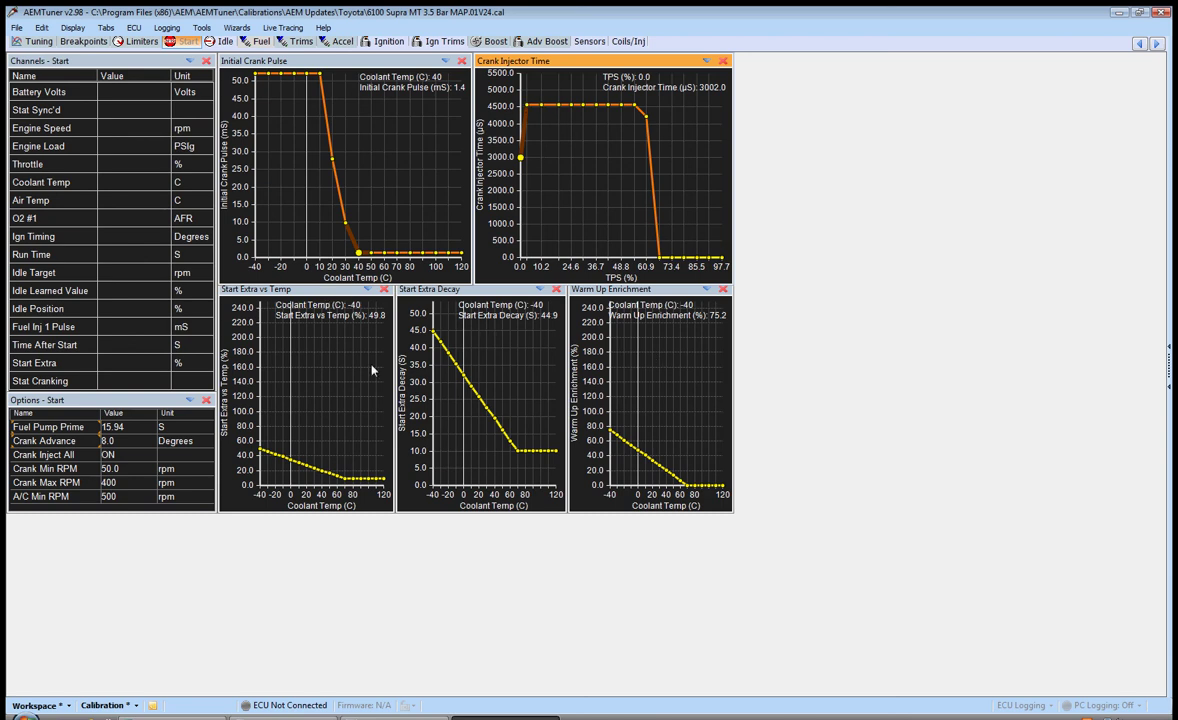
Lower the Crank Injector Time at the second TPS breakpoint, just above 0%, to about 3400 µS.
{"action": "key", "text": "Right"}
{"action": "key", "text": "Down"}
{"action": "key", "text": "Down"}
{"action": "key", "text": "Down"}
{"action": "key", "text": "Down"}
{"action": "key", "text": "Down"}
{"action": "key", "text": "Down"}
{"action": "key", "text": "Down"}
{"action": "key", "text": "Down"}
{"action": "key", "text": "Down"}
{"action": "key", "text": "Down"}
Raise the Crank Injector Time at 67.2% TPS to 1706 µS.
{"action": "left_click", "coordinate": [659, 257]}
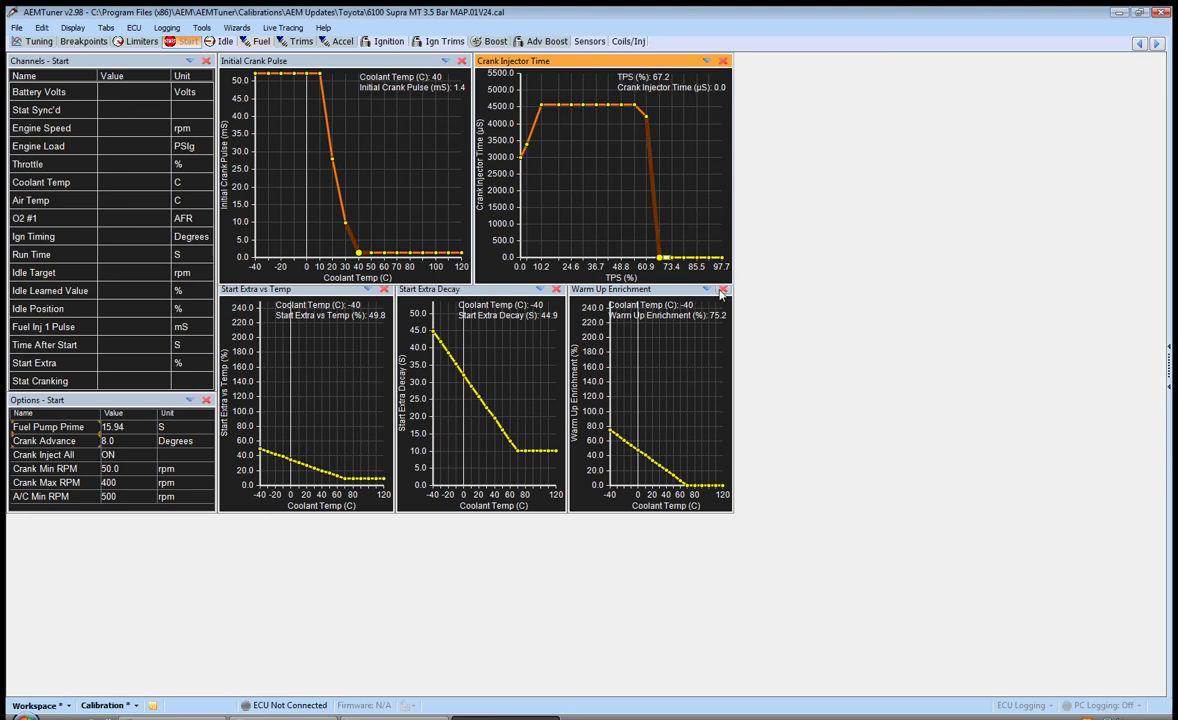
{"action": "key", "text": "Up"}
{"action": "key", "text": "Up"}
{"action": "key", "text": "Up"}
{"action": "key", "text": "Up"}
{"action": "key", "text": "Up"}
{"action": "key", "text": "Up"}
{"action": "key", "text": "Up"}
{"action": "key", "text": "Up"}
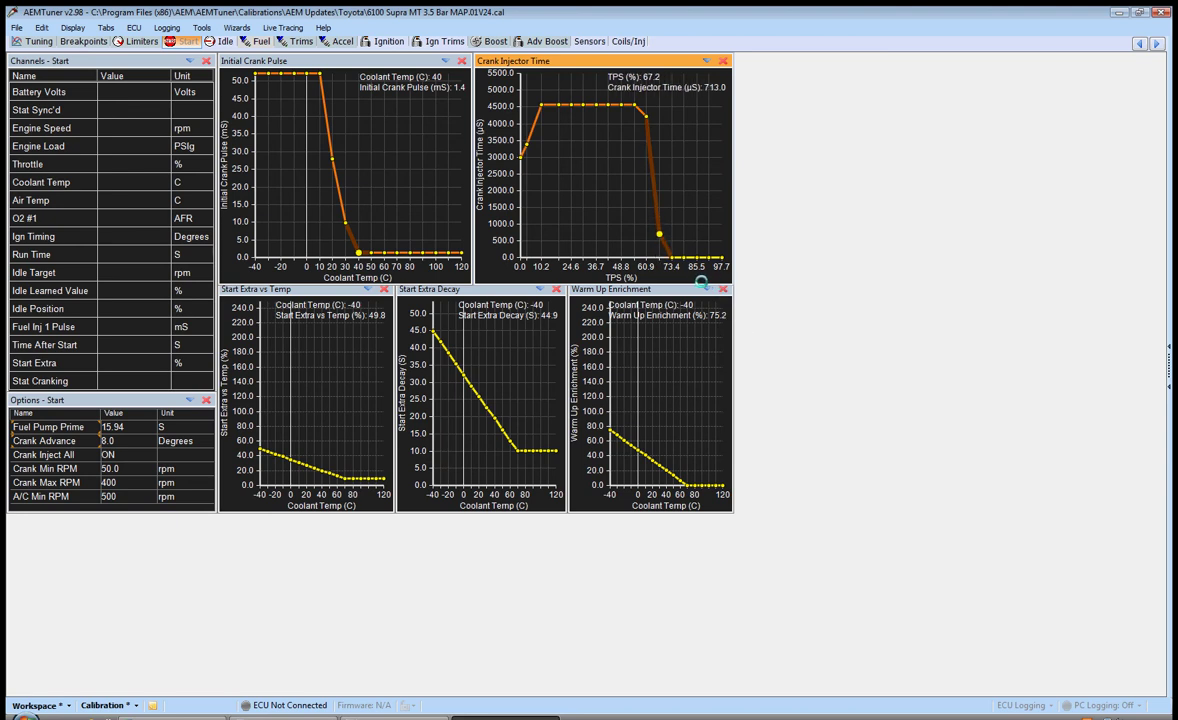
{"action": "key", "text": "Up"}
{"action": "key", "text": "Up"}
{"action": "key", "text": "Up"}
{"action": "key", "text": "Up"}
{"action": "key", "text": "Up"}
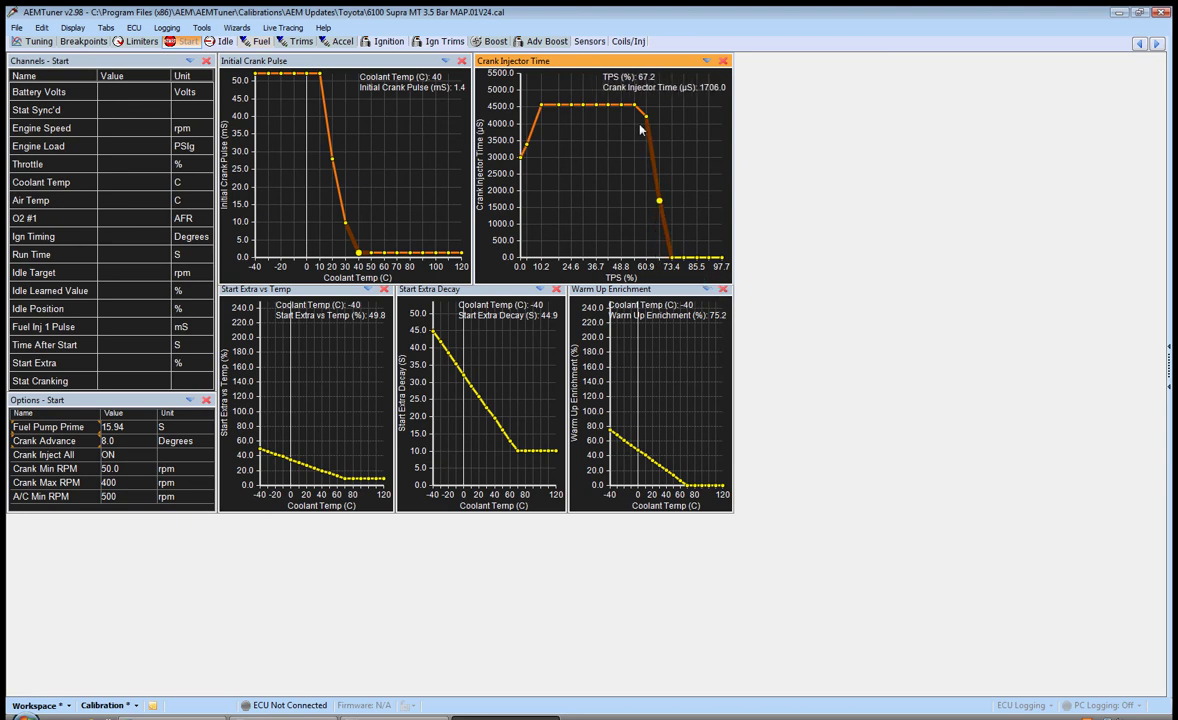
Set the Crank Injector Time for all TPS points from 73.4% to 97.7% to 1000 µS.
{"action": "left_click", "coordinate": [646, 118]}
{"action": "left_click", "coordinate": [660, 201]}
{"action": "left_click_drag", "start_coordinate": [673, 259], "coordinate": [725, 262]}
{"action": "left_click", "coordinate": [723, 262], "text": "shift"}
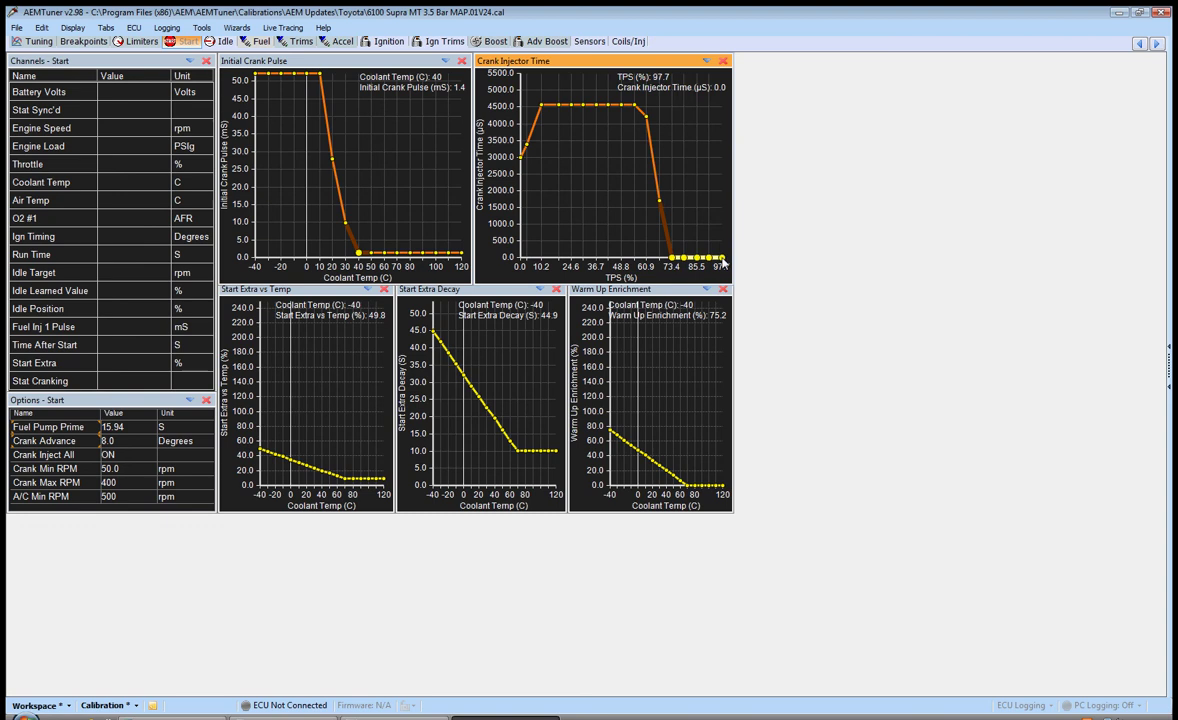
{"action": "key", "text": "equal"}
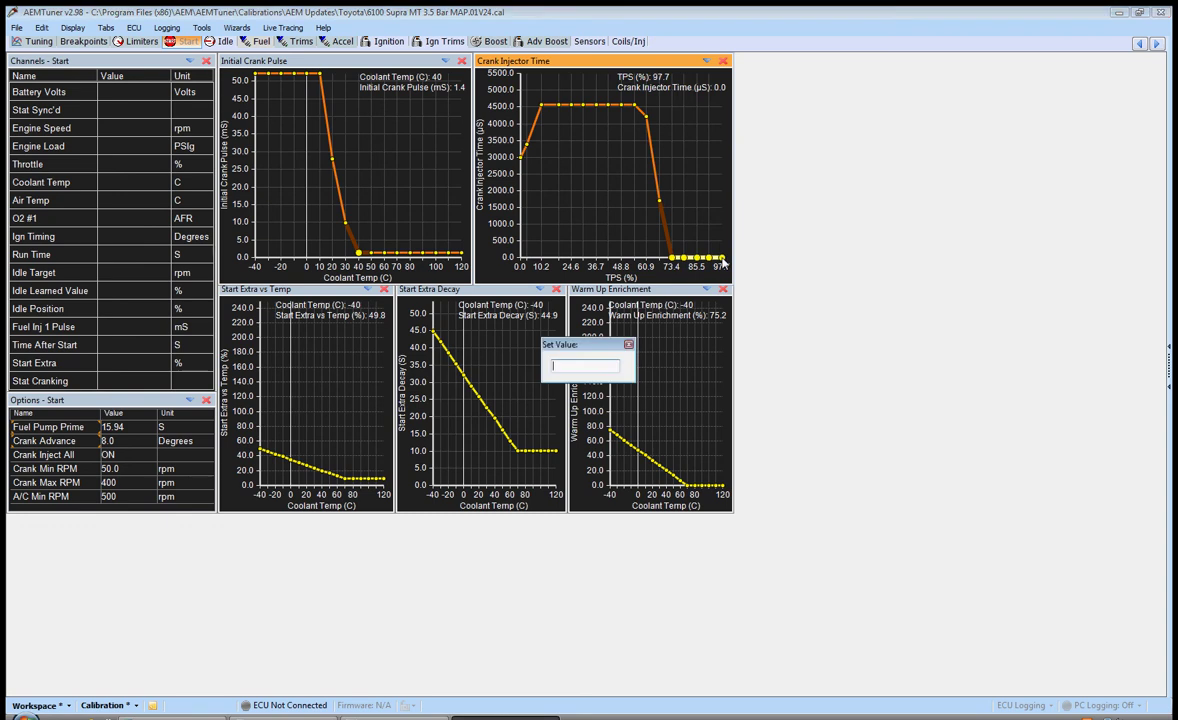
{"action": "type", "text": "1000"}
{"action": "key", "text": "Return"}
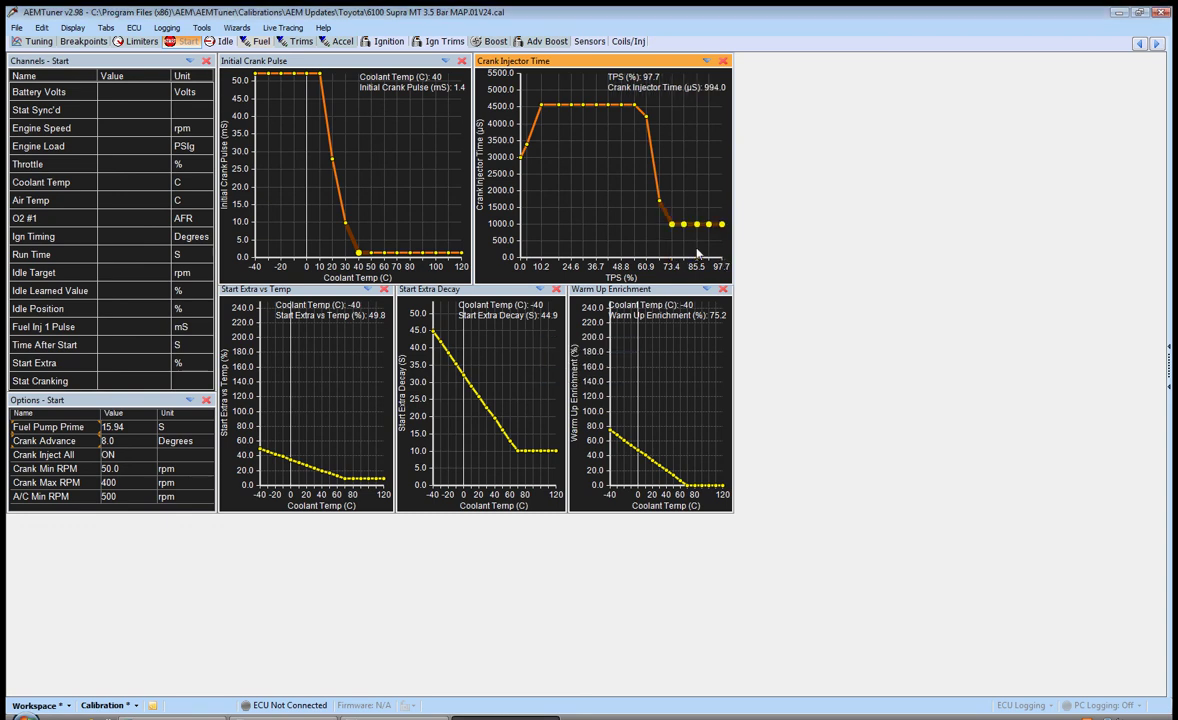
Lower the Crank Injector Time at 10.2% TPS to about 3850 µS and at the next breakpoint to about 4200 µS.
{"action": "left_click", "coordinate": [541, 104]}
{"action": "key", "text": "minus"}
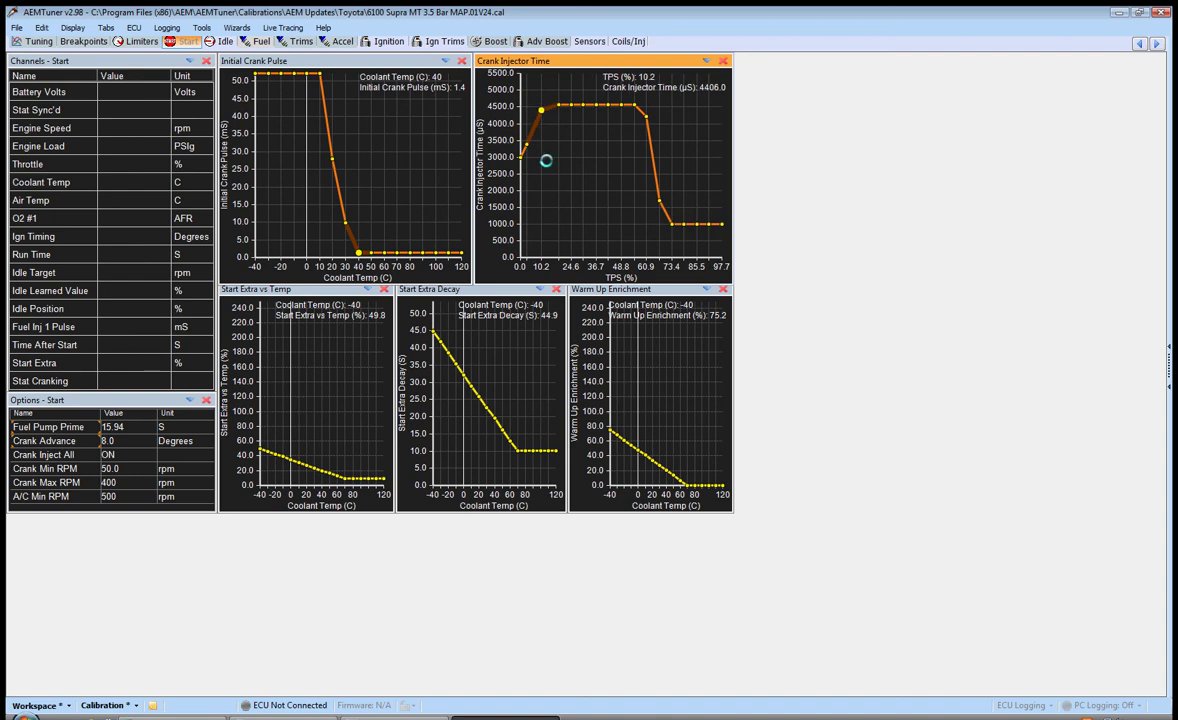
{"action": "key", "text": "minus"}
{"action": "key", "text": "Right"}
{"action": "key", "text": "minus"}
Raise the Crank Injector Time points from 30.5% to 48.8% TPS into a rounded peak of about 4900 µS.
{"action": "left_click", "coordinate": [584, 105]}
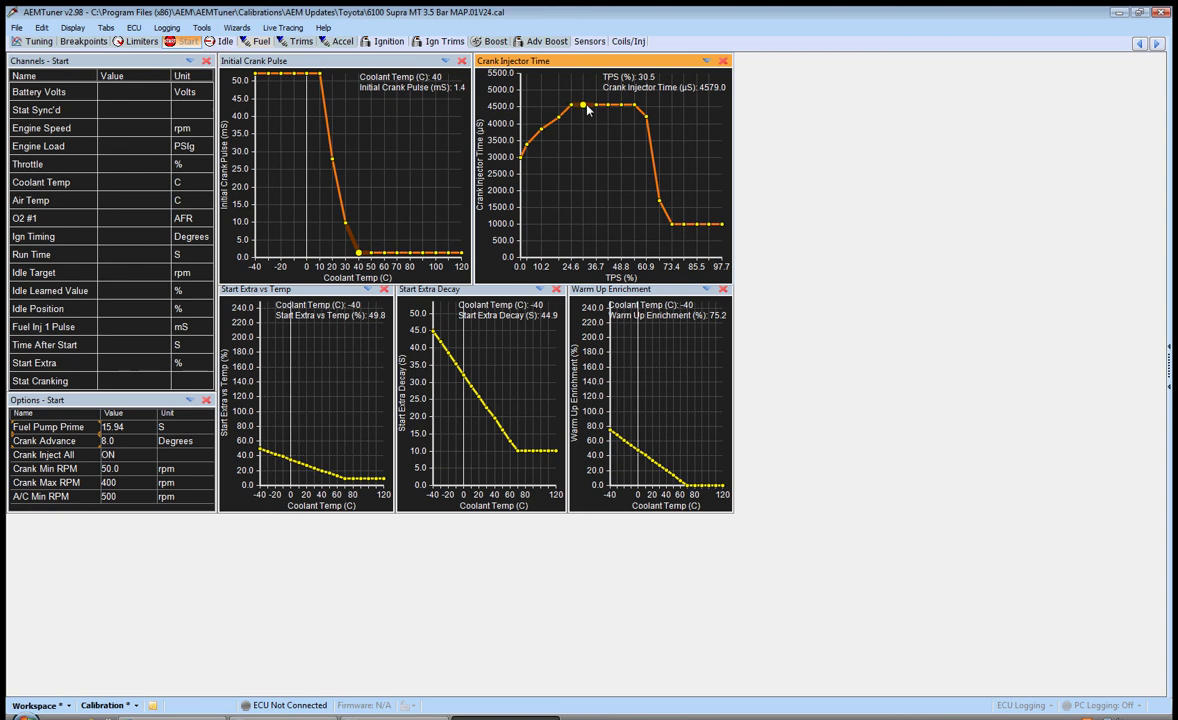
{"action": "key", "text": "plus"}
{"action": "key", "text": "Right"}
{"action": "key", "text": "plus"}
{"action": "left_click", "coordinate": [621, 104]}
{"action": "key", "text": "plus"}
Lower the Crank Injector Time at the breakpoint before 60.9% TPS to about 4500 µS and at 60.9% to about 3500 µS.
{"action": "key", "text": "Right"}
{"action": "key", "text": "Right"}
{"action": "key", "text": "minus"}
{"action": "key", "text": "minus"}
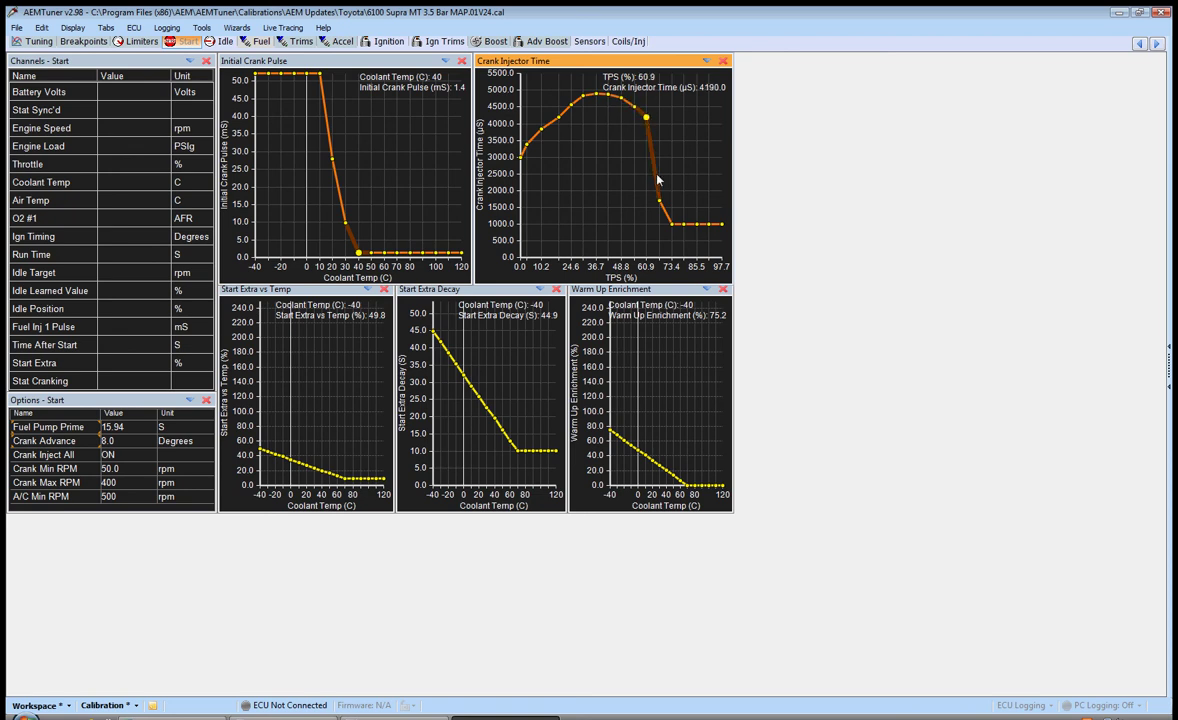
{"action": "key", "text": "minus"}
Examine how the crank curves, Crank Advance, Start Extra and Warm Up Enrichment relate to the base fuel map.
{"action": "left_click", "coordinate": [526, 146]}
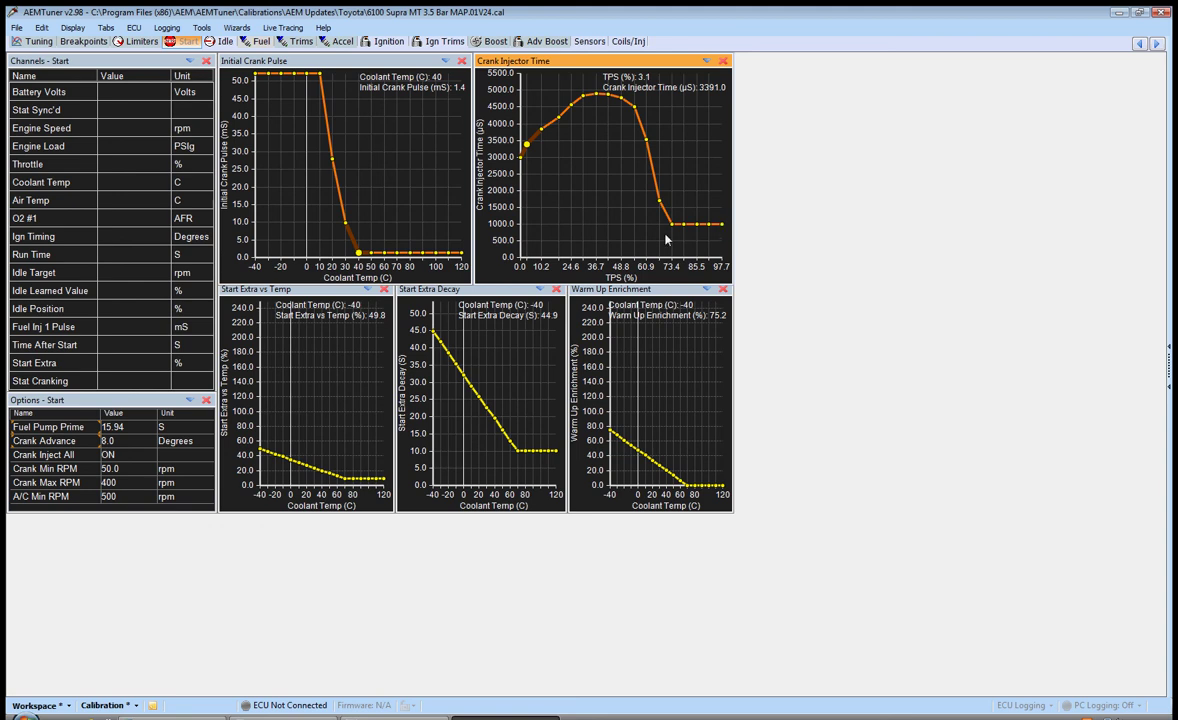
{"action": "left_click_drag", "start_coordinate": [592, 90], "coordinate": [512, 165]}
{"action": "left_click_drag", "start_coordinate": [345, 235], "coordinate": [470, 262]}
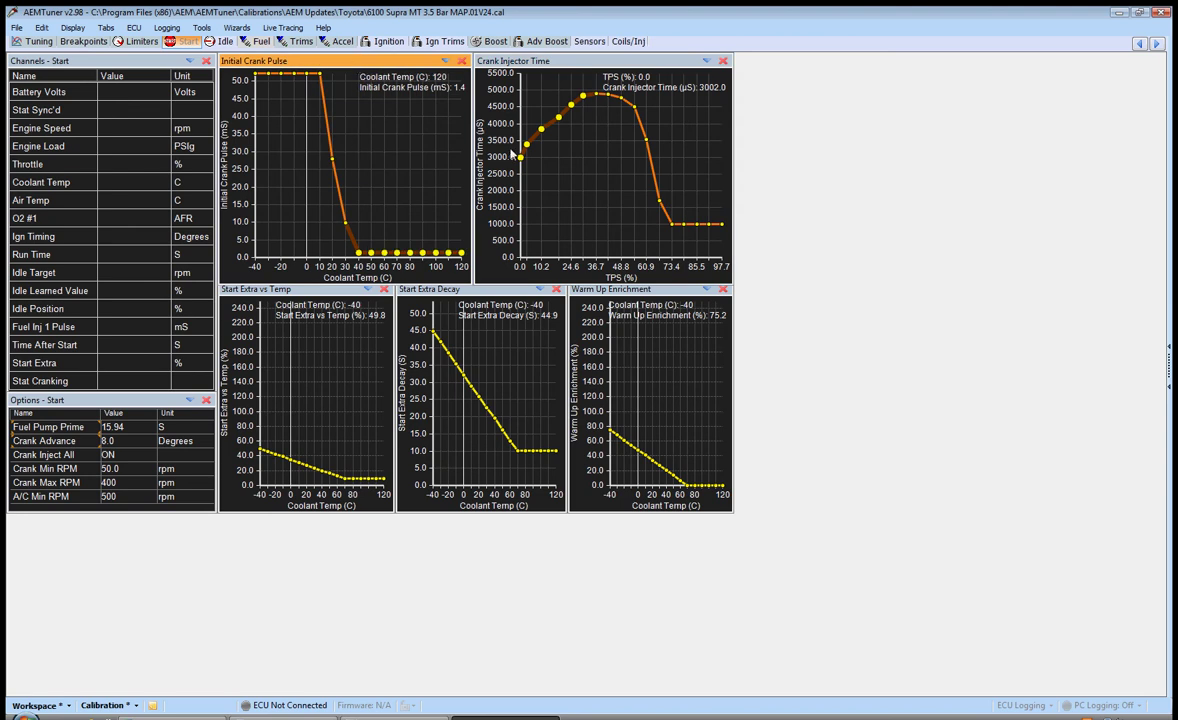
{"action": "left_click", "coordinate": [532, 100]}
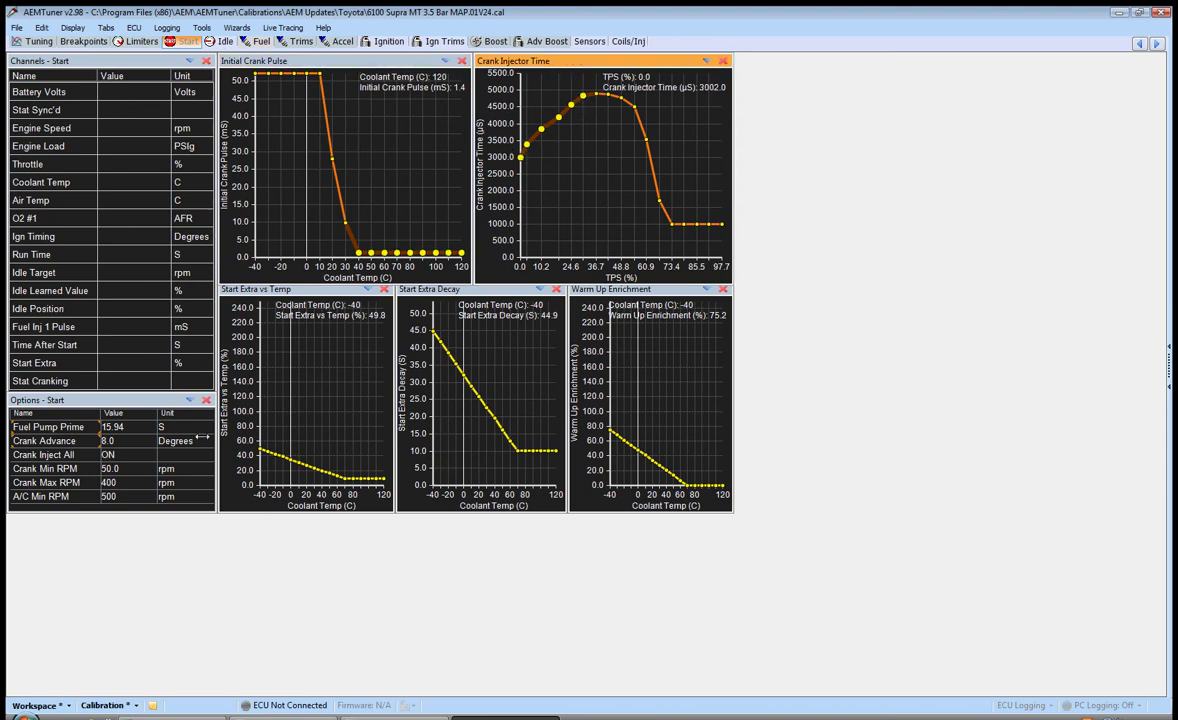
{"action": "left_click", "coordinate": [106, 441]}
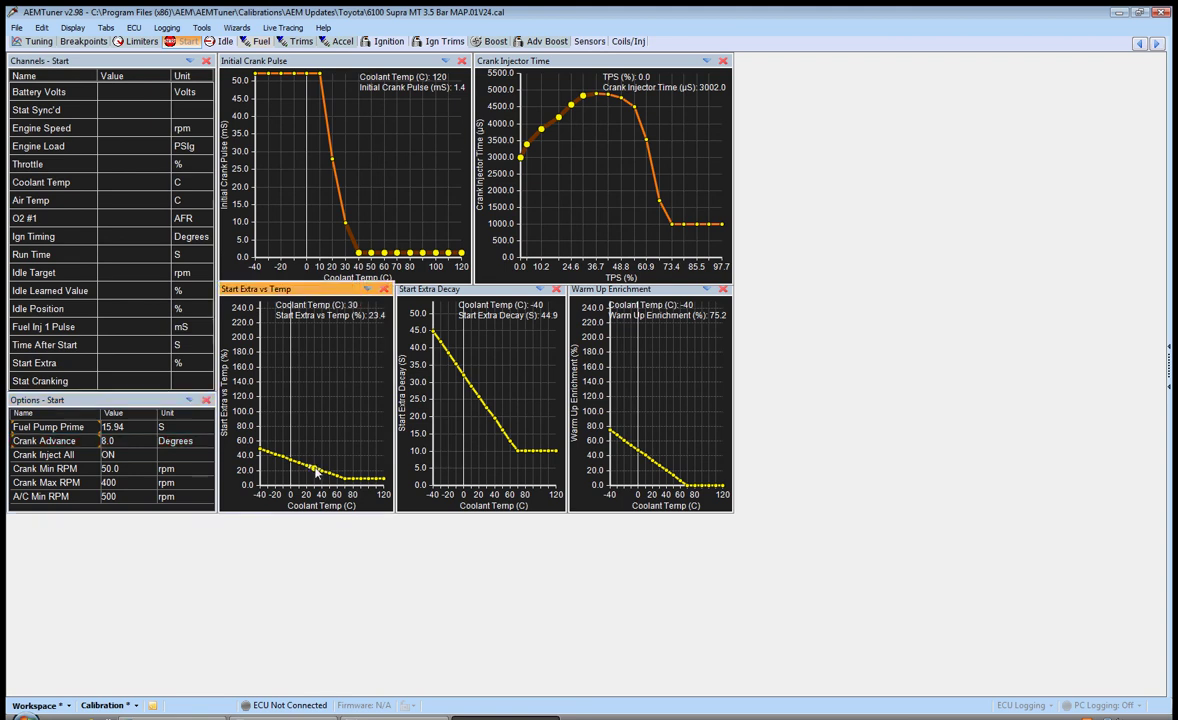
{"action": "left_click", "coordinate": [294, 437]}
{"action": "left_click", "coordinate": [646, 459]}
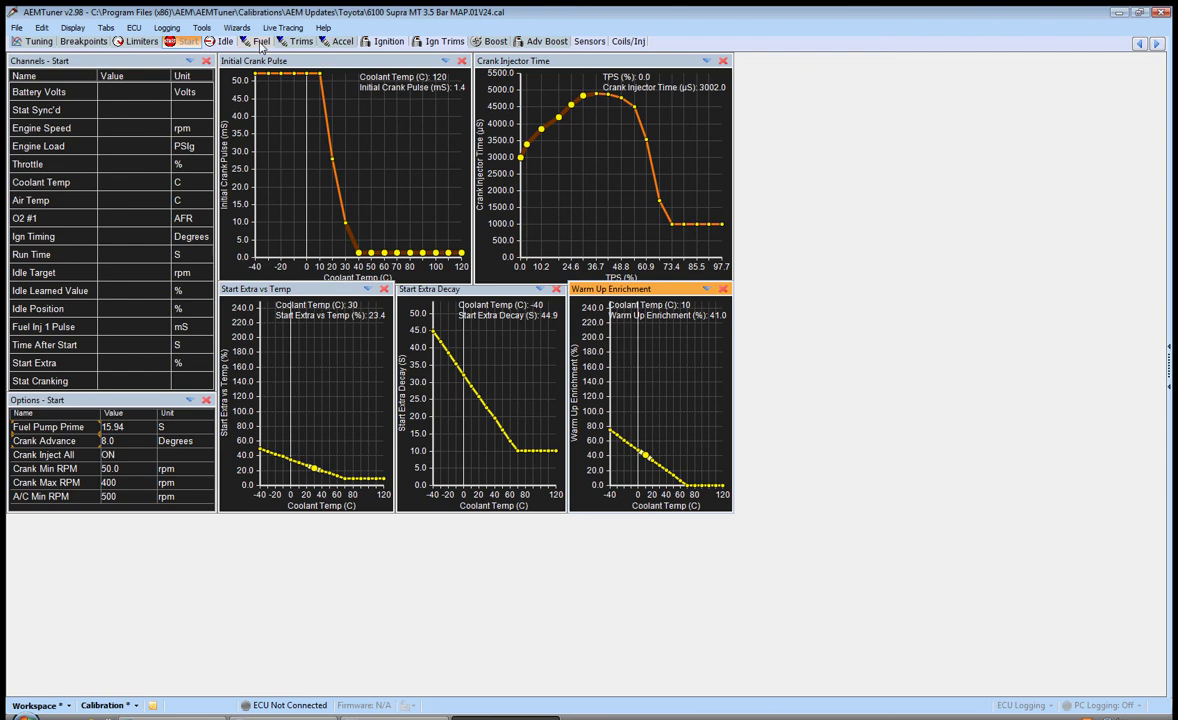
{"action": "left_click", "coordinate": [255, 41]}
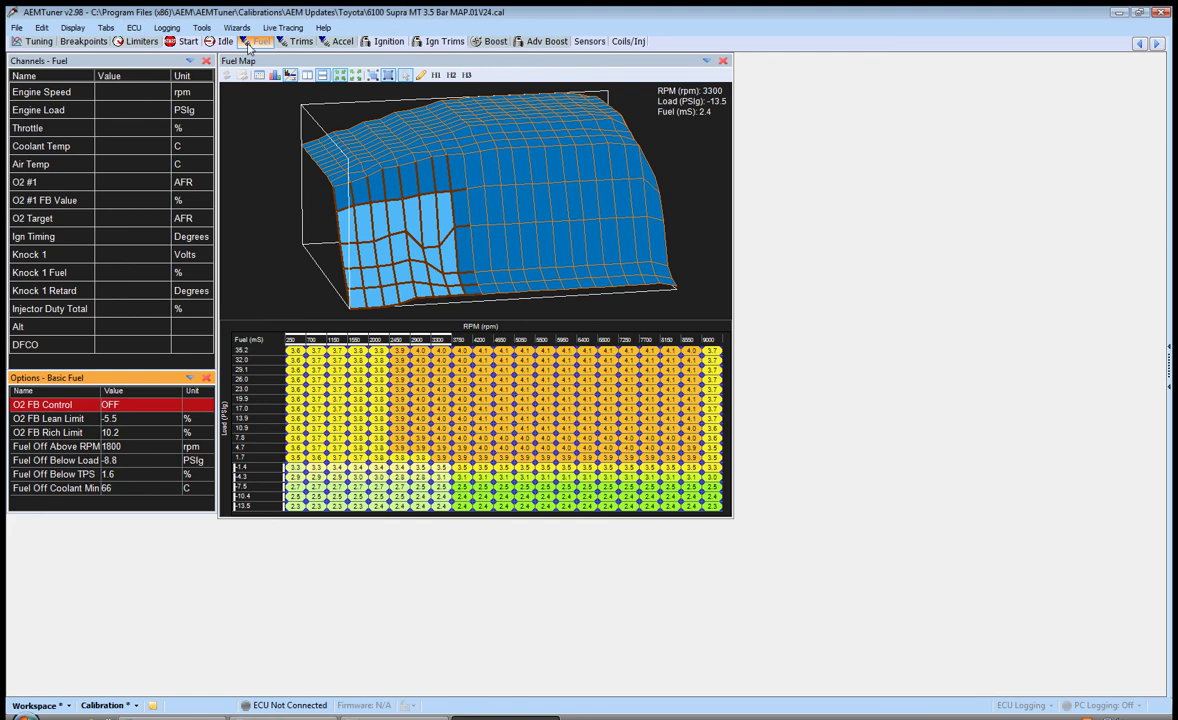
{"action": "left_click", "coordinate": [180, 41]}
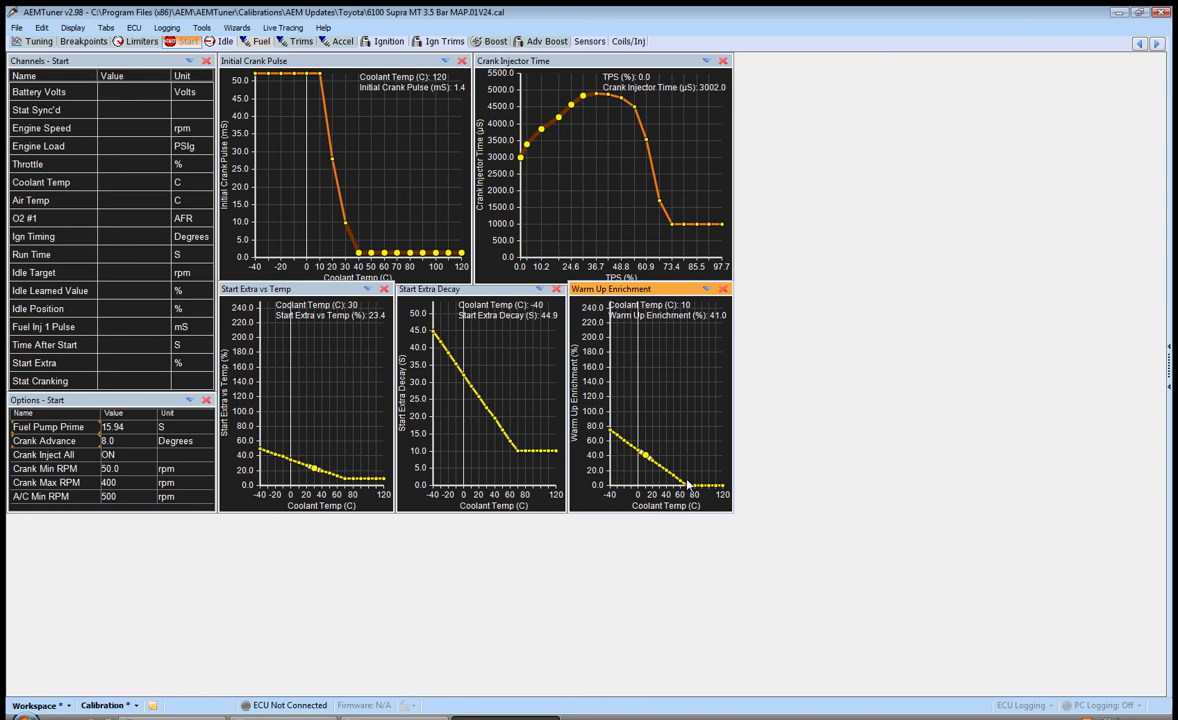
Set the Warm Up Enrichment at −40 °C to 10% and interpolate the curve from there to 70 °C.
{"action": "left_click", "coordinate": [610, 431]}
{"action": "type", "text": "9.8"}
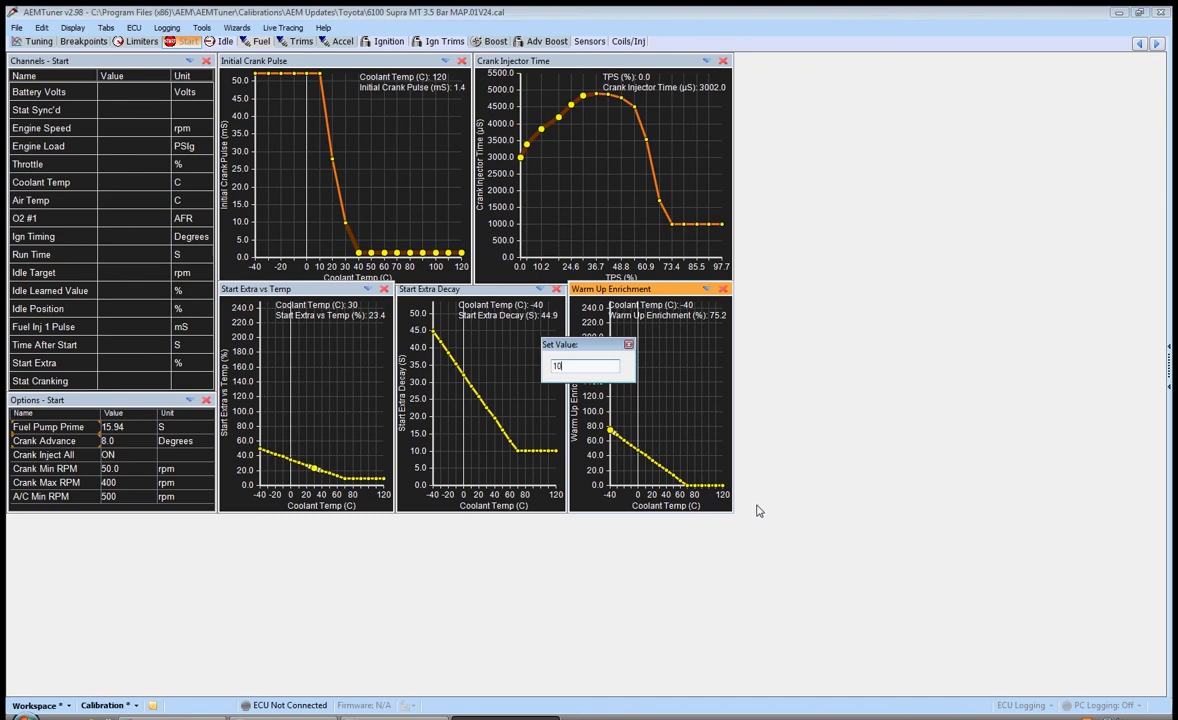
{"action": "key", "text": "Return"}
{"action": "key", "text": "shift+Right"}
{"action": "key", "text": "shift+Right"}
{"action": "key", "text": "shift+Right"}
{"action": "key", "text": "shift+Right"}
{"action": "key", "text": "shift+Right"}
{"action": "key", "text": "shift+Right"}
{"action": "key", "text": "shift+Right"}
{"action": "key", "text": "shift+Right"}
{"action": "key", "text": "shift+Right"}
{"action": "key", "text": "shift+Right"}
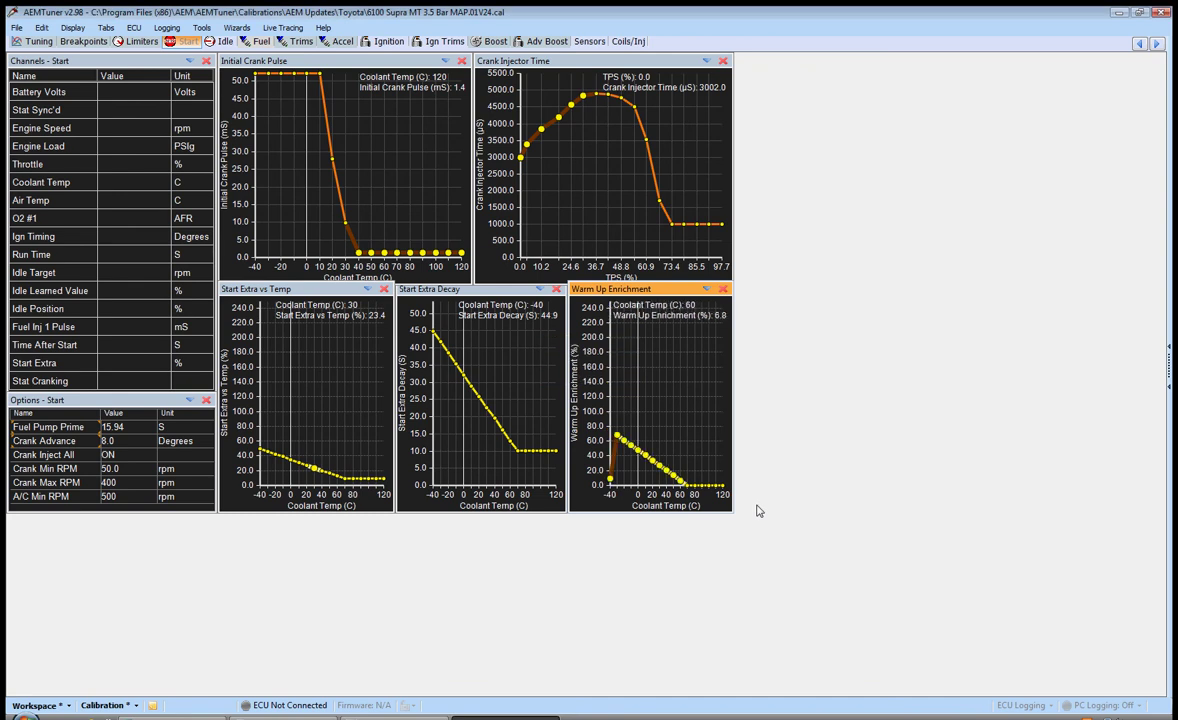
{"action": "key", "text": "ctrl+i"}
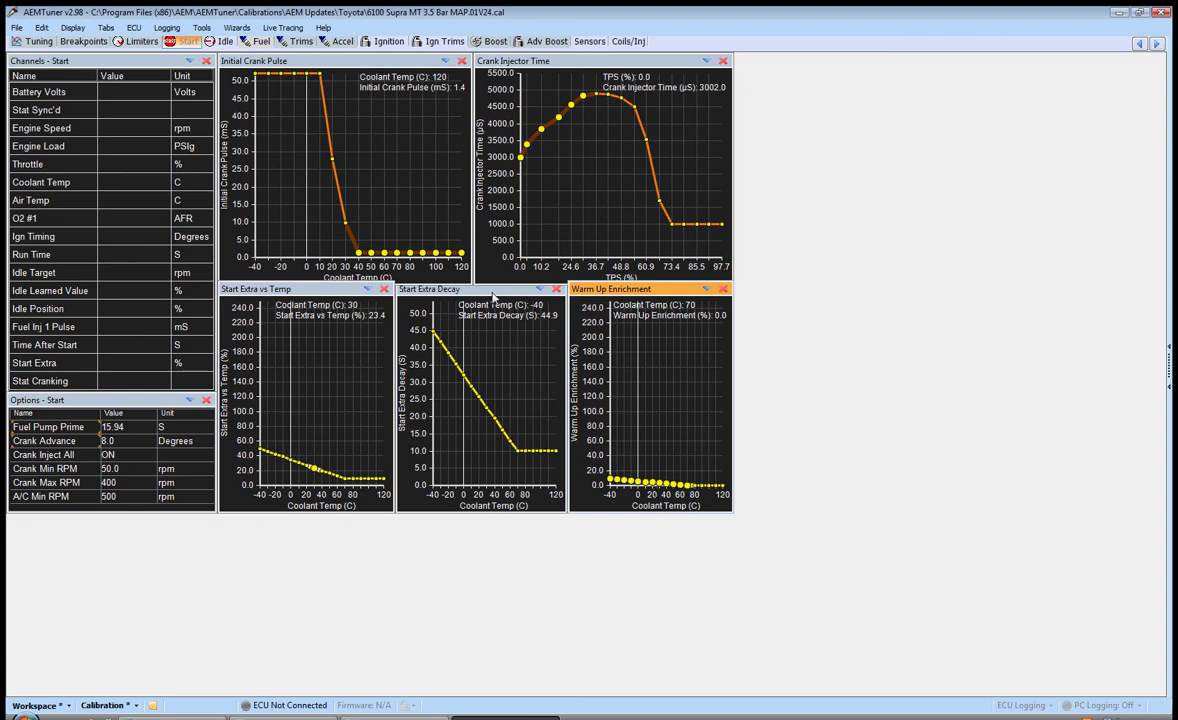
Set the Warm Up Enrichment at −40 °C to 60% and interpolate the curve from there to 70 °C.
{"action": "left_click", "coordinate": [611, 481]}
{"action": "type", "text": "60"}
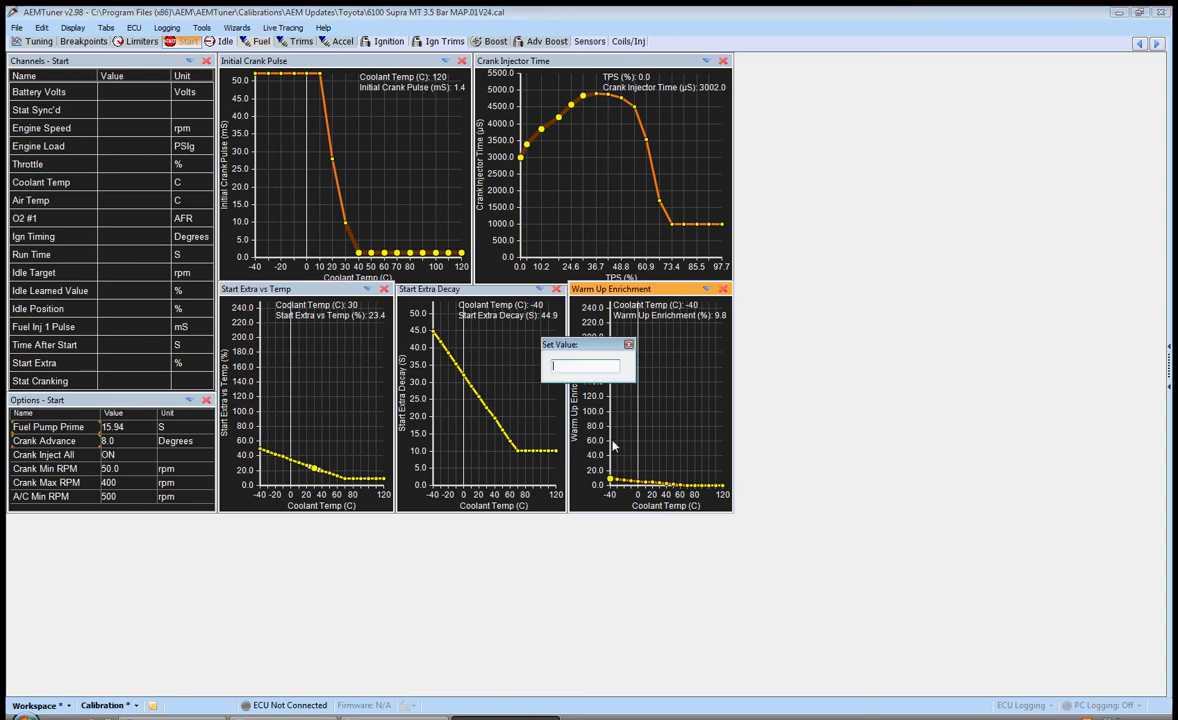
{"action": "key", "text": "Return"}
{"action": "key", "text": "Right"}
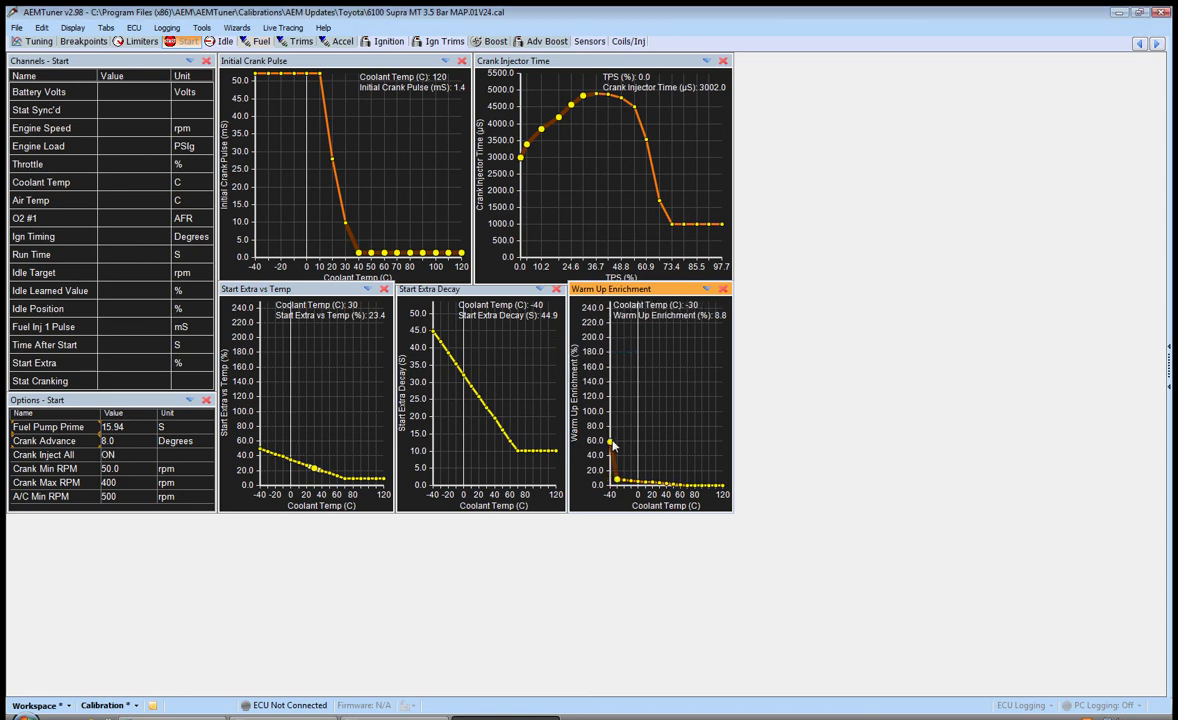
{"action": "key", "text": "shift+Right"}
{"action": "key", "text": "shift+Right"}
{"action": "key", "text": "shift+Right"}
{"action": "key", "text": "shift+Right"}
{"action": "key", "text": "shift+Right"}
{"action": "key", "text": "shift+Right"}
{"action": "key", "text": "shift+Right"}
{"action": "key", "text": "shift+Right"}
{"action": "key", "text": "shift+Right"}
{"action": "key", "text": "shift+Right"}
{"action": "key", "text": "i"}
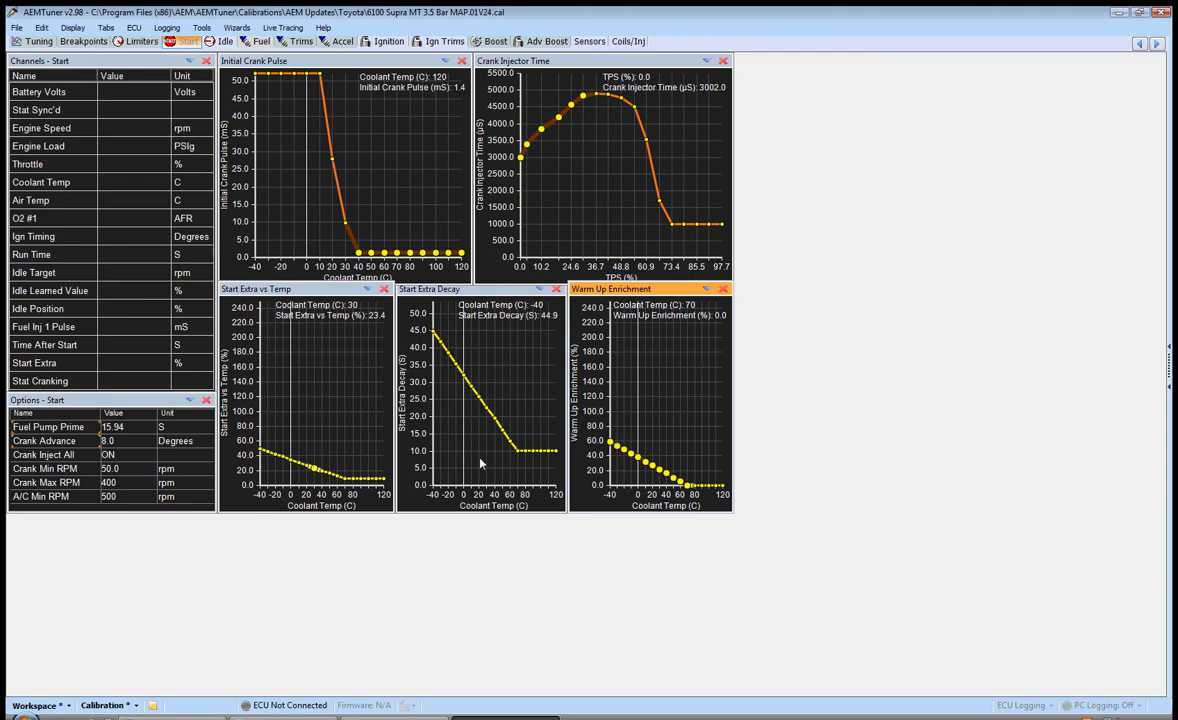
Compare the Start Extra vs Temp and Start Extra Decay curves with the Warm Up Enrichment curve across the coolant temperature range.
{"action": "left_click", "coordinate": [433, 272]}
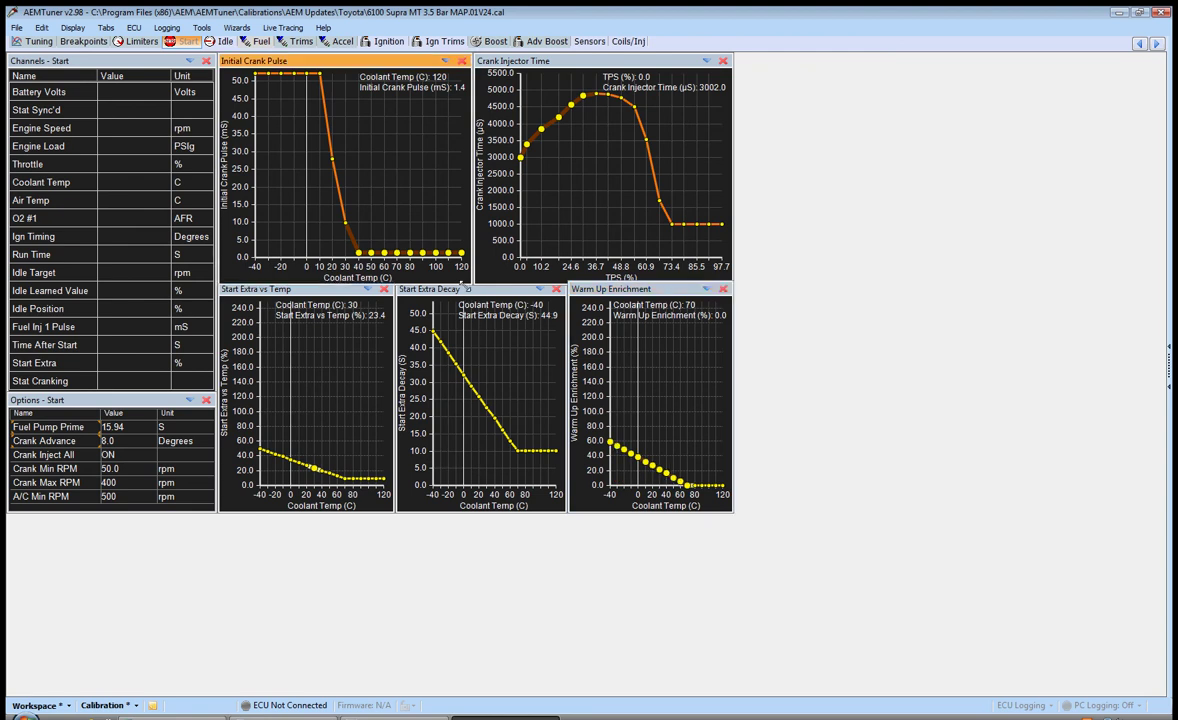
{"action": "left_click", "coordinate": [432, 292]}
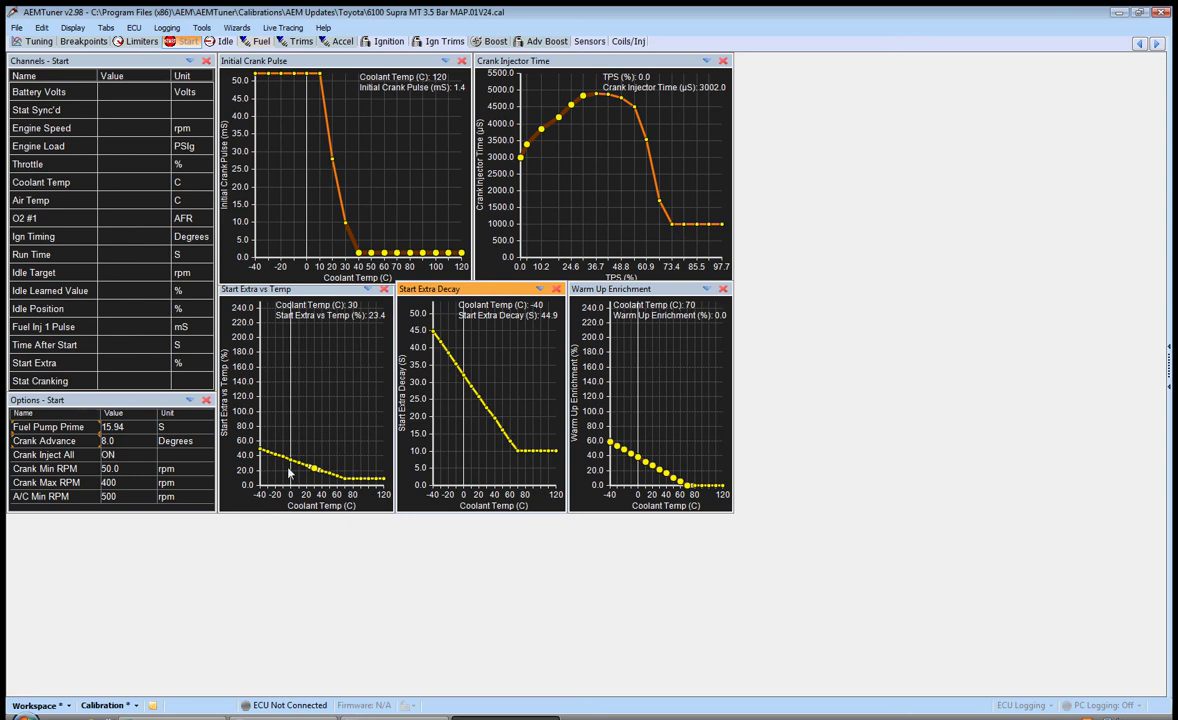
{"action": "left_click_drag", "start_coordinate": [268, 453], "coordinate": [398, 481]}
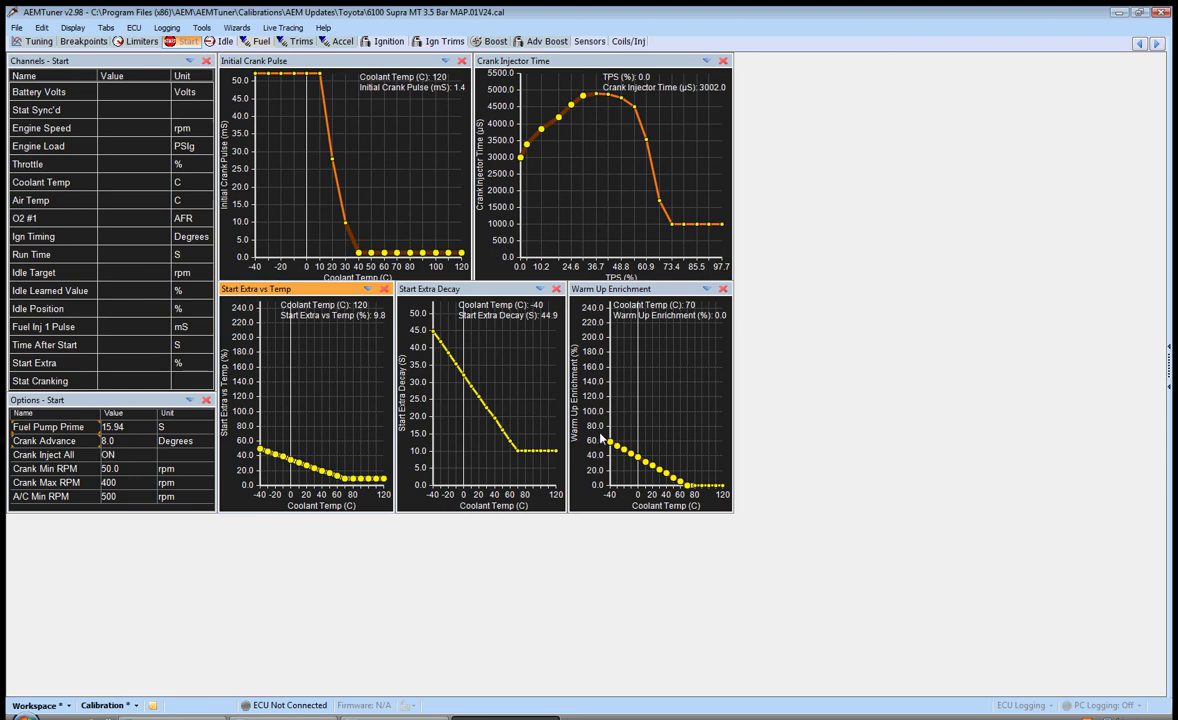
{"action": "left_click", "coordinate": [660, 473]}
{"action": "left_click_drag", "start_coordinate": [660, 473], "coordinate": [740, 497]}
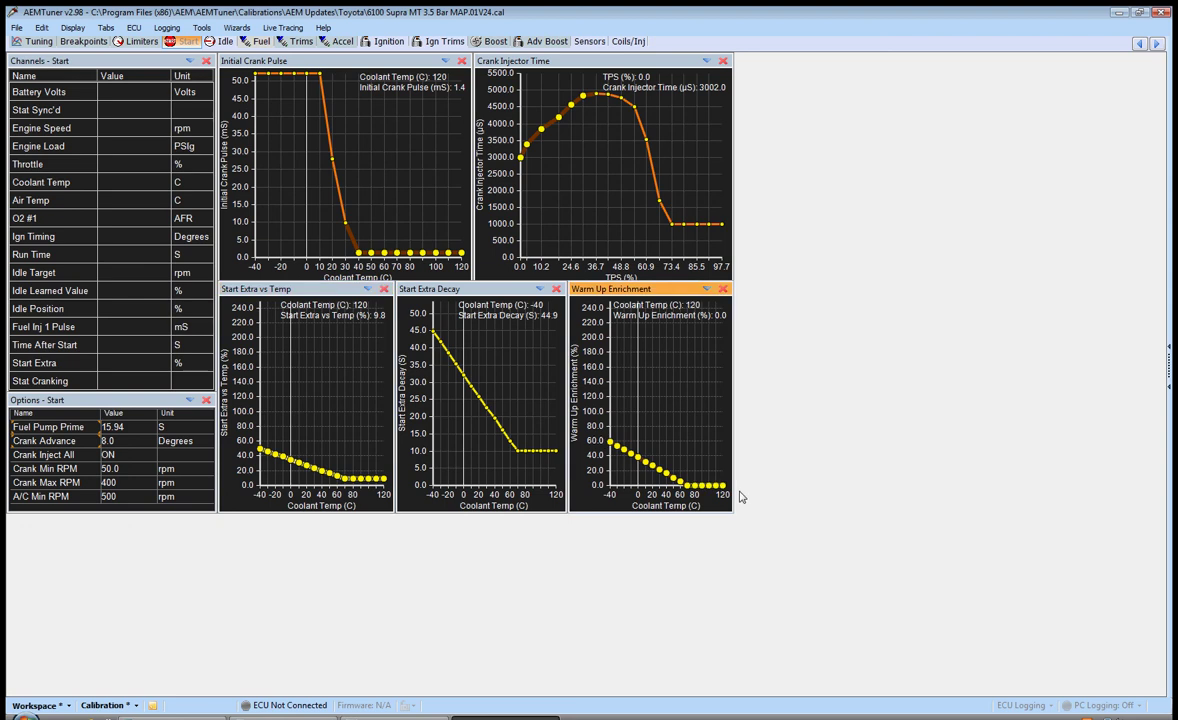
{"action": "left_click_drag", "start_coordinate": [226, 410], "coordinate": [397, 490]}
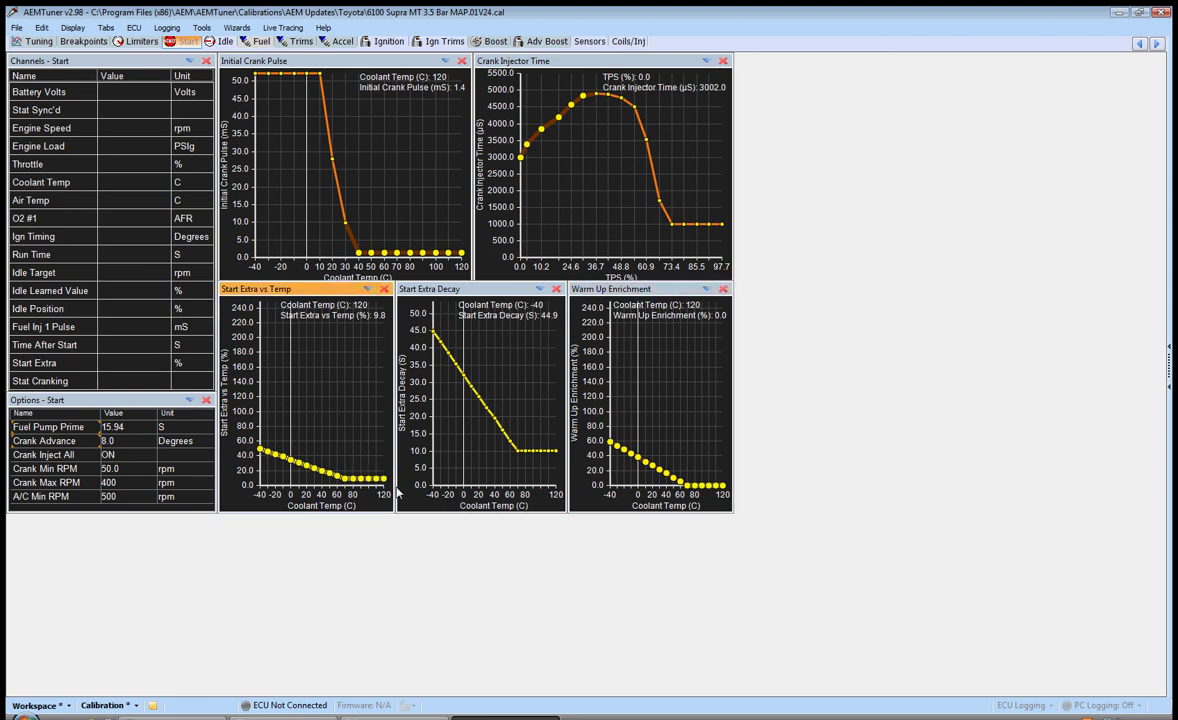
{"action": "left_click_drag", "start_coordinate": [592, 424], "coordinate": [743, 505]}
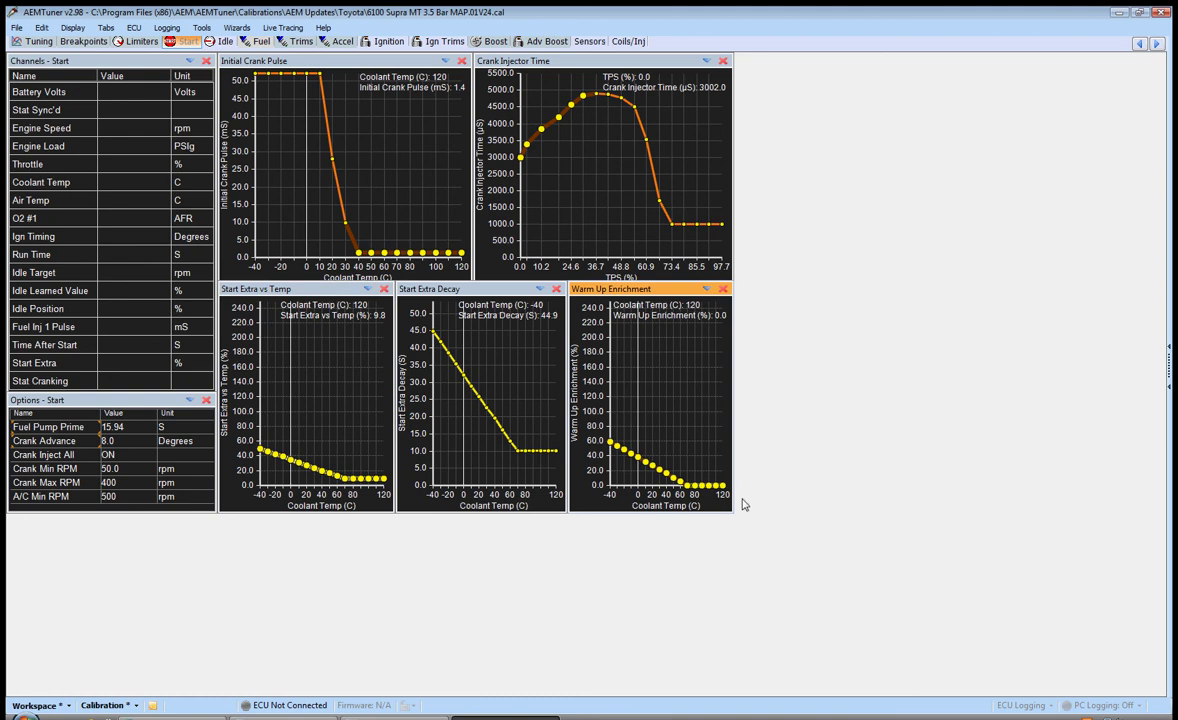
Examine the whole base fuel map, including the cells at 3750 rpm and 32.0 PSIg and at 4200 rpm and -7.5 PSIg.
{"action": "left_click", "coordinate": [252, 41]}
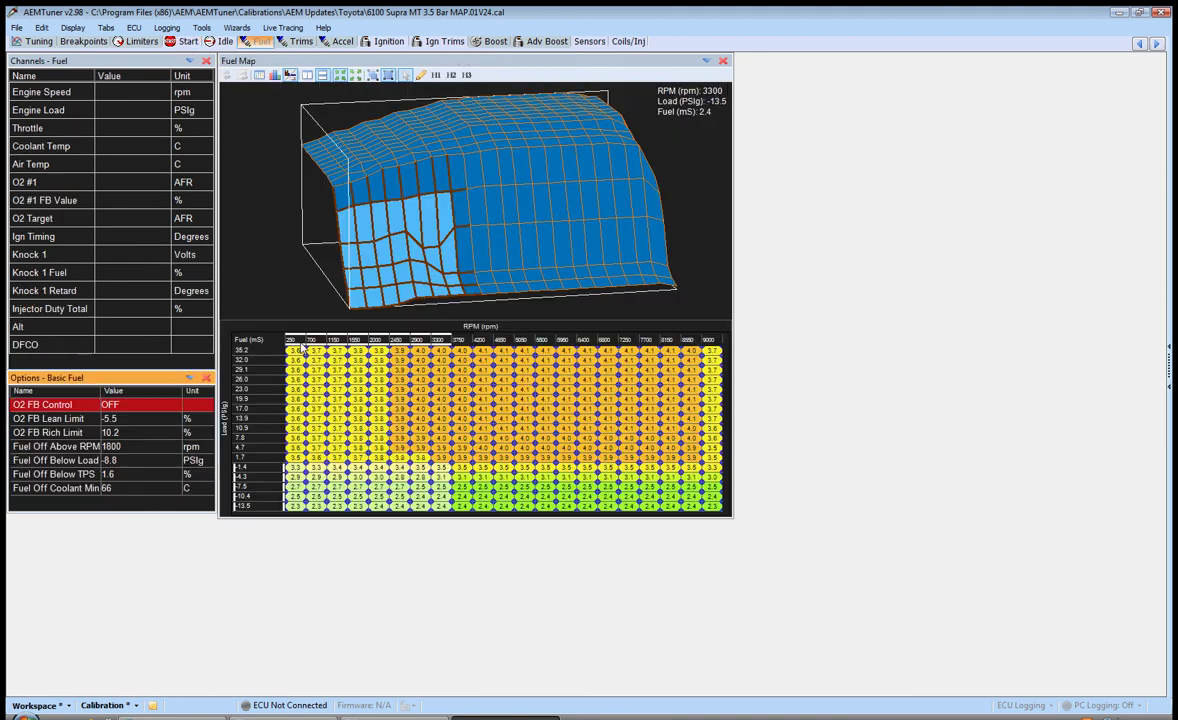
{"action": "left_click_drag", "start_coordinate": [290, 350], "coordinate": [856, 606]}
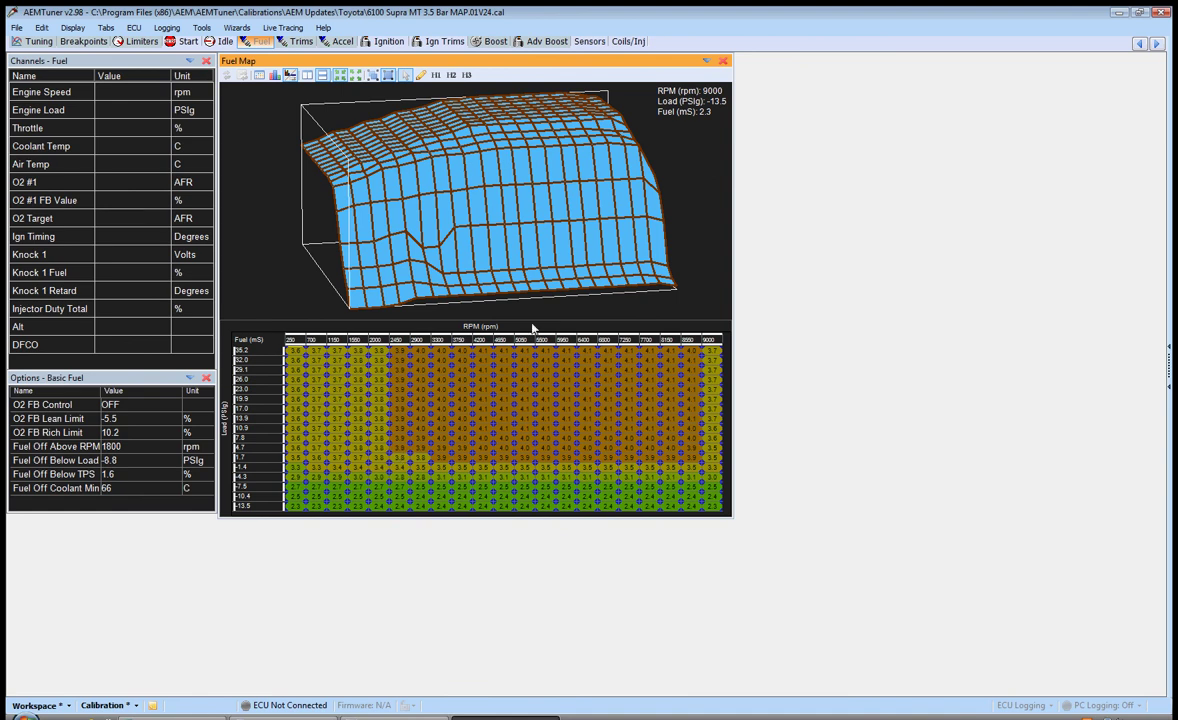
{"action": "left_click", "coordinate": [449, 113]}
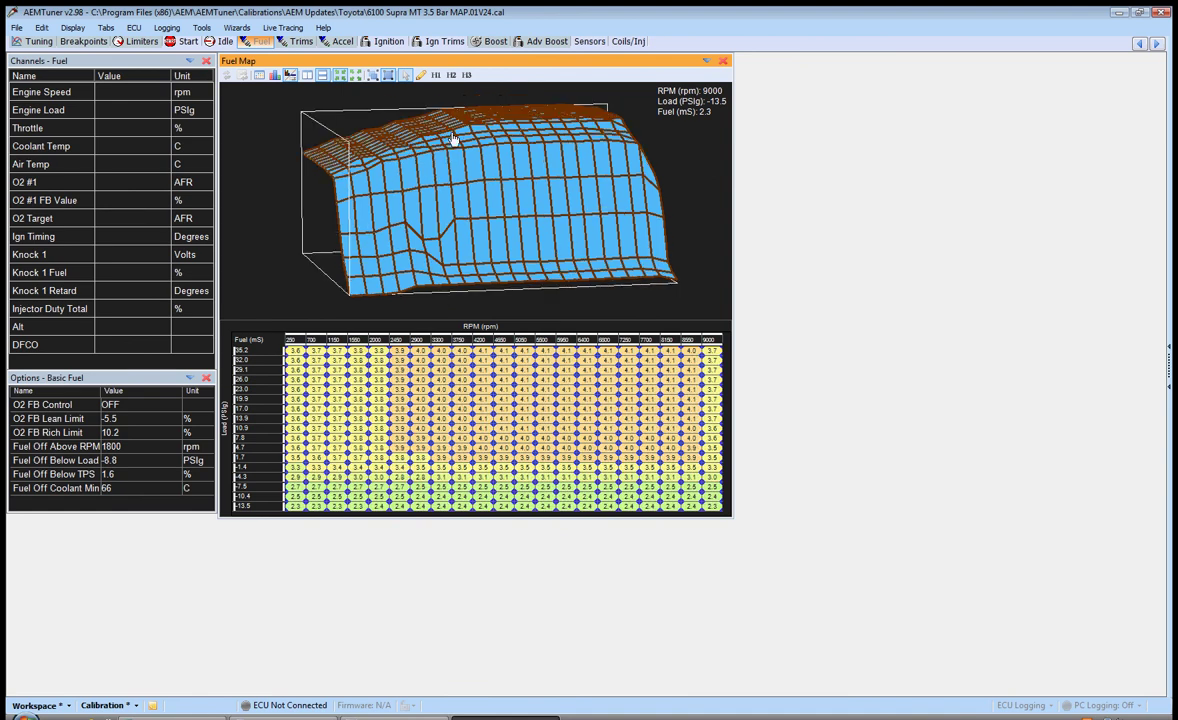
{"action": "left_click", "coordinate": [463, 362]}
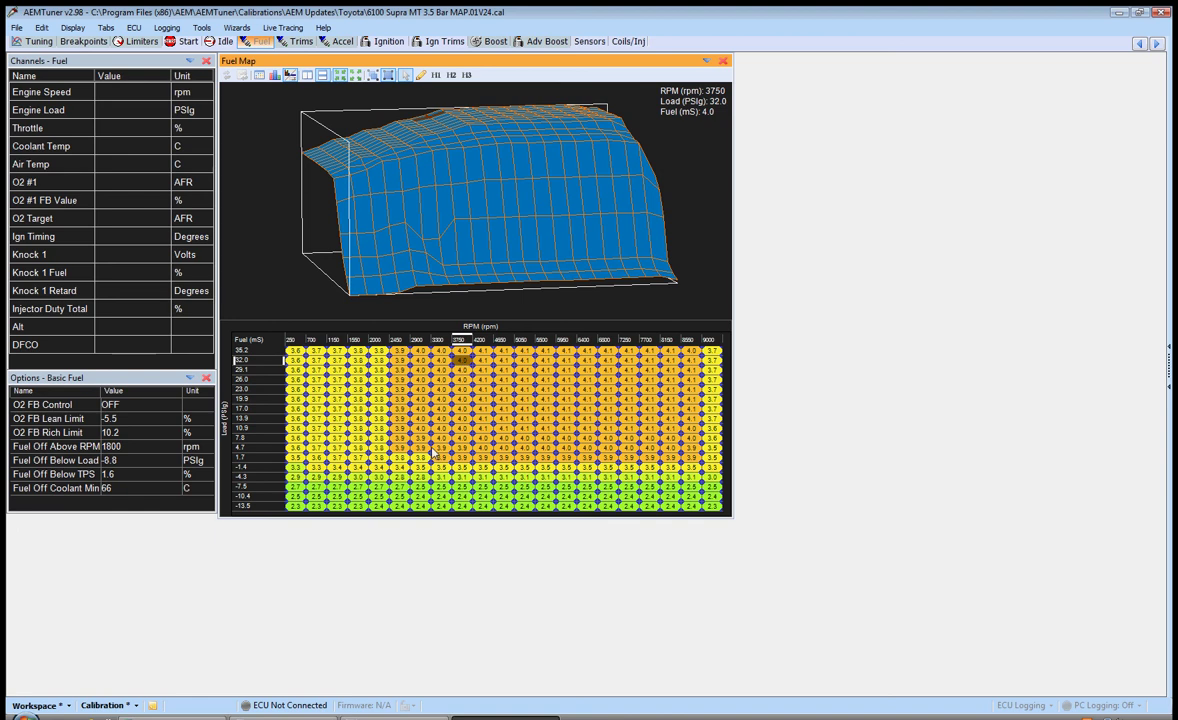
{"action": "left_click", "coordinate": [482, 486]}
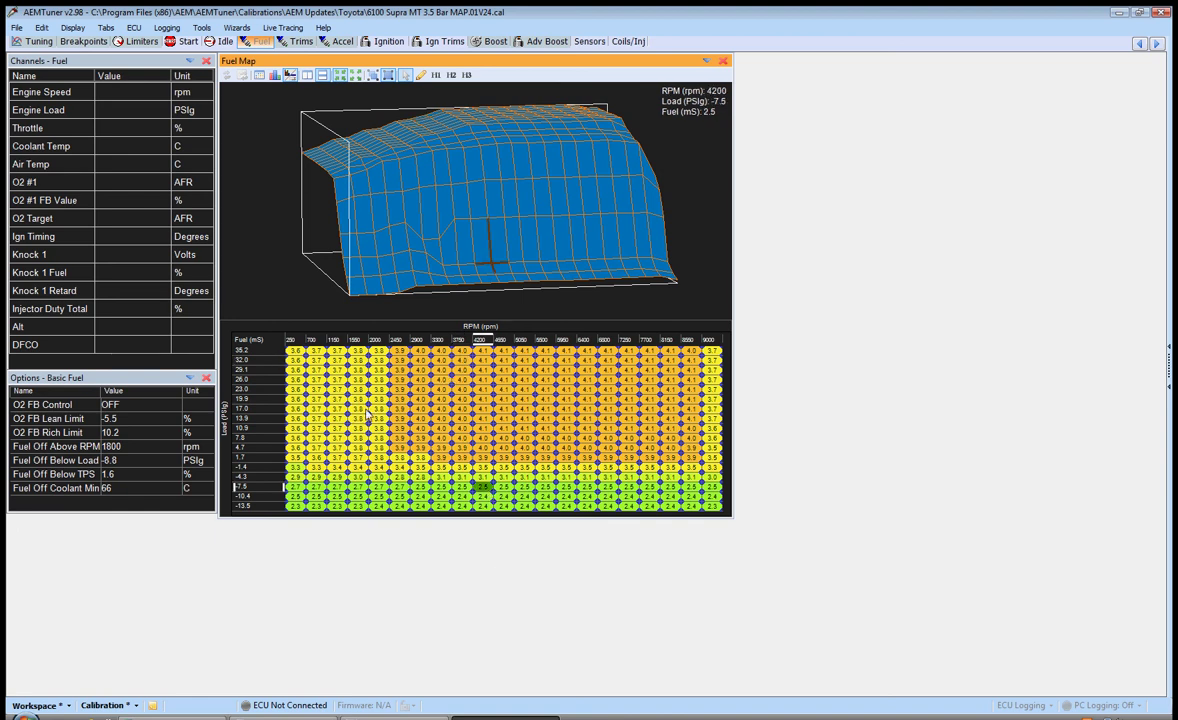
Return to the start calibration and review the Initial Crank Pulse and Crank Injector Time curves together with Crank Max RPM.
{"action": "left_click", "coordinate": [185, 41]}
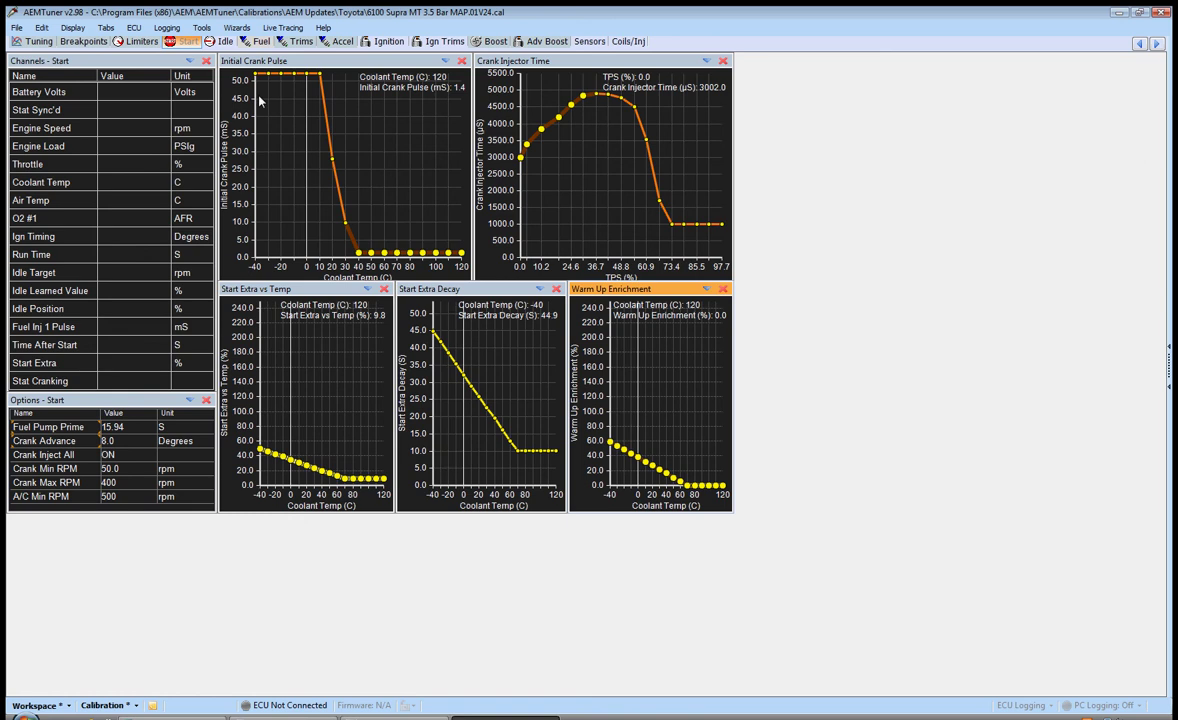
{"action": "left_click", "coordinate": [365, 67]}
{"action": "left_click", "coordinate": [500, 60]}
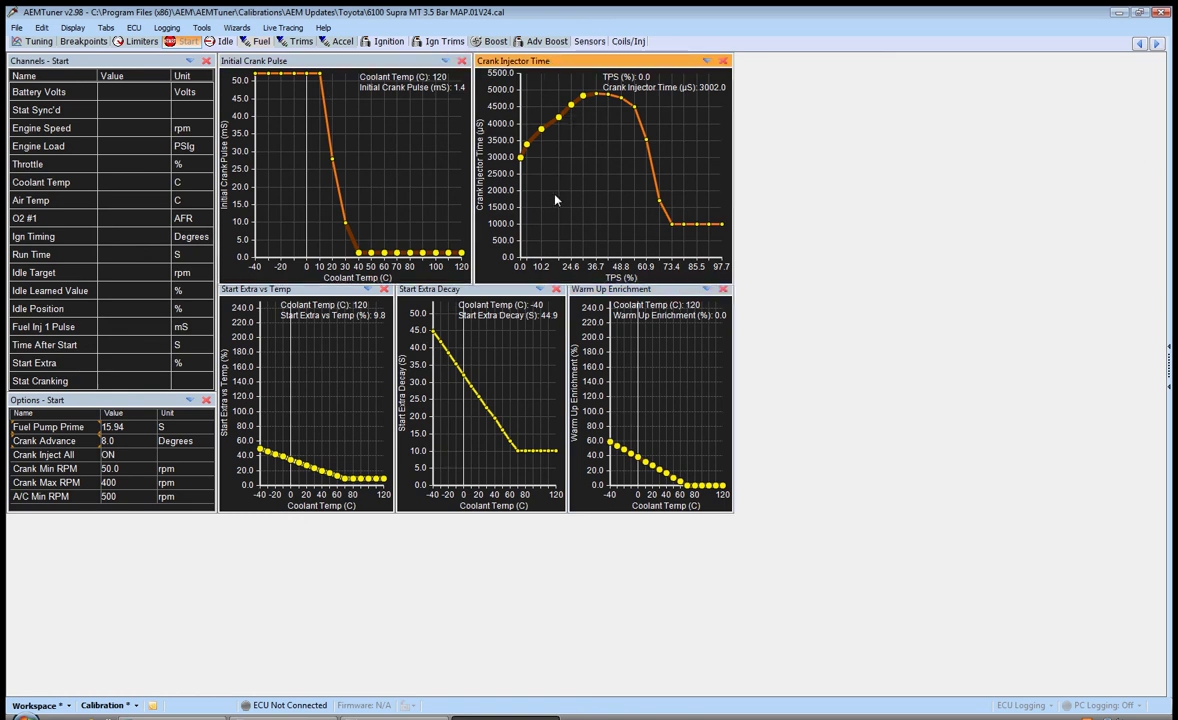
{"action": "left_click", "coordinate": [128, 487]}
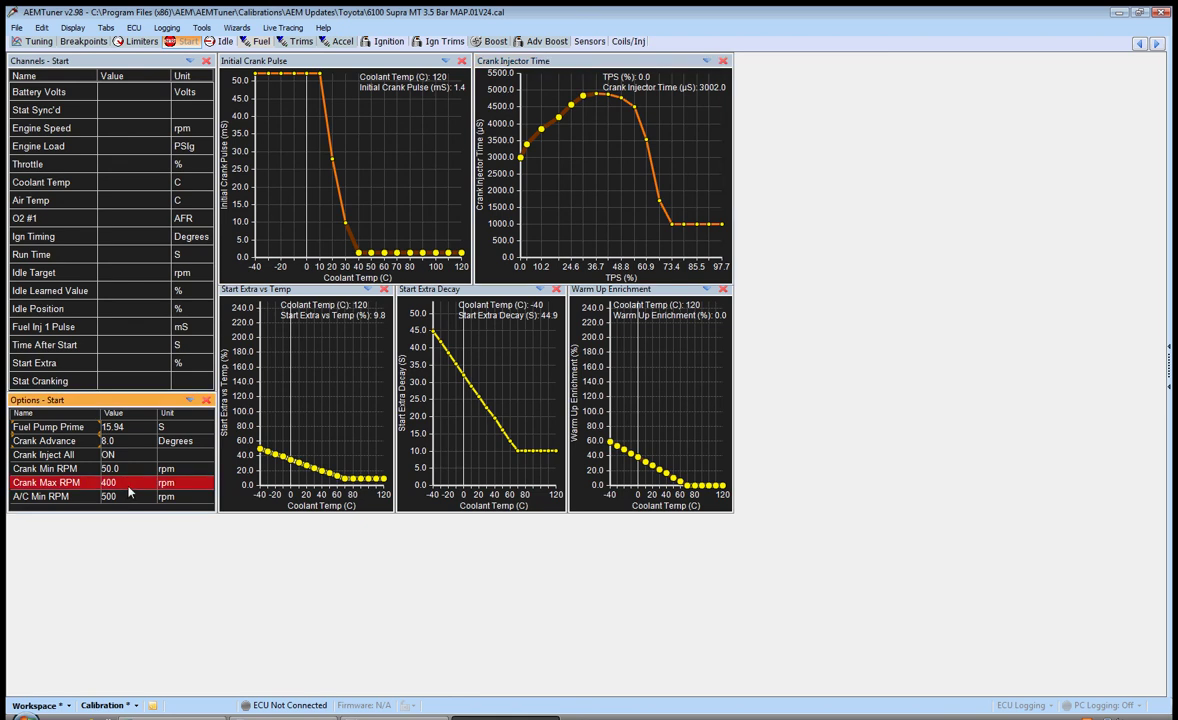
{"action": "left_click", "coordinate": [300, 67]}
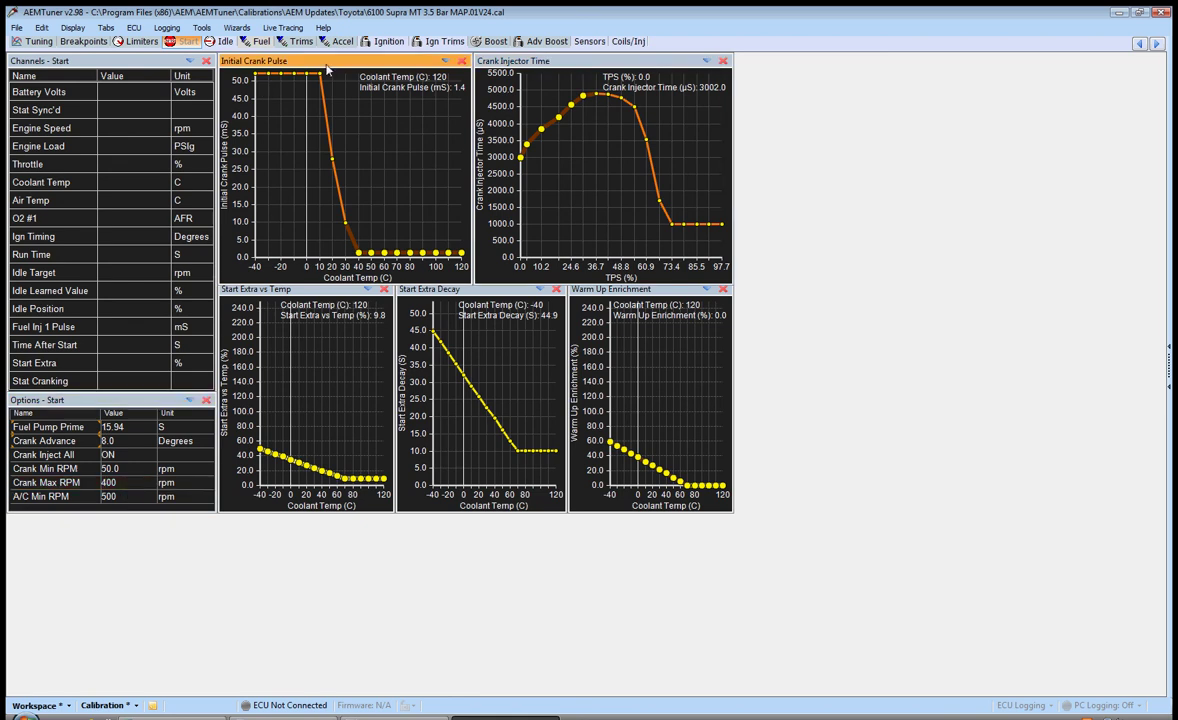
{"action": "left_click", "coordinate": [539, 57]}
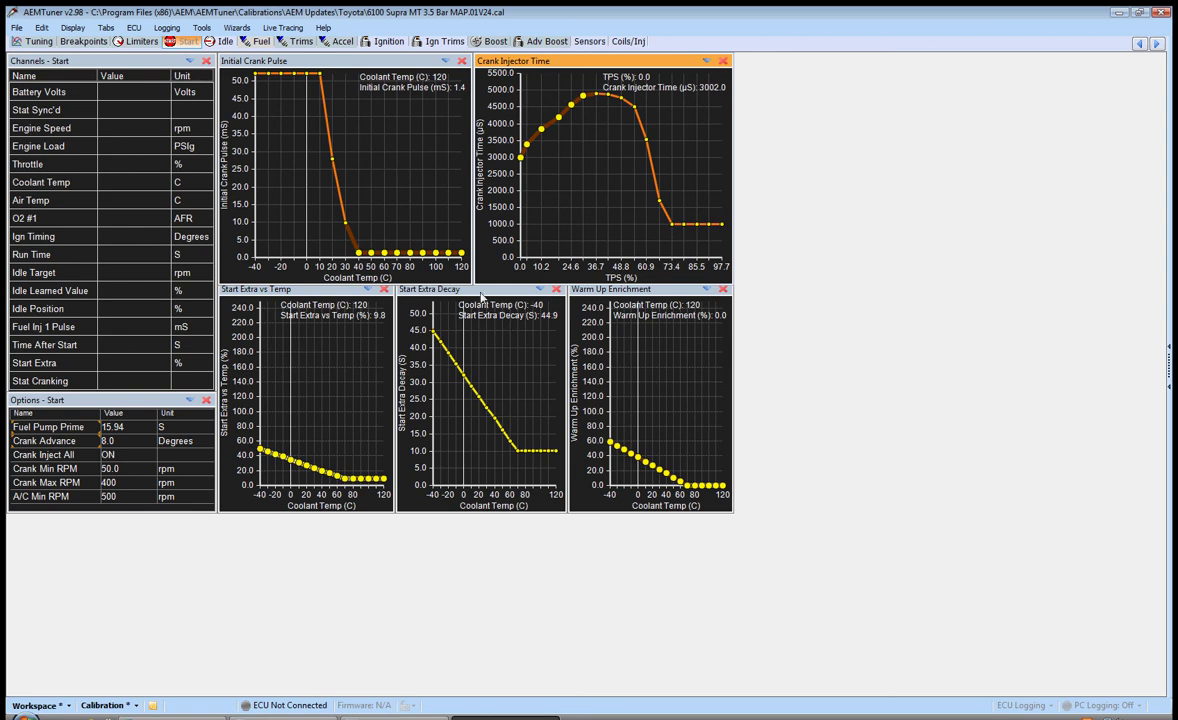
Review the Start Extra vs Temp curve against the Warm Up Enrichment curve in the start calibration.
{"action": "left_click", "coordinate": [310, 289]}
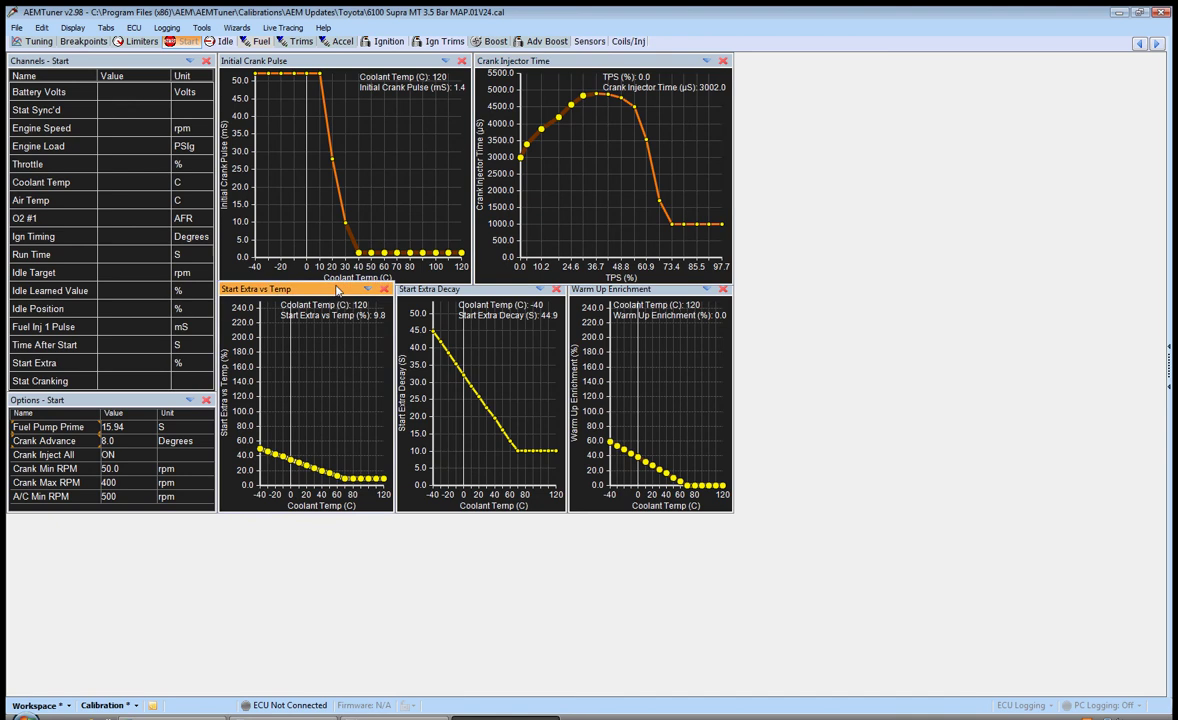
{"action": "left_click", "coordinate": [456, 291]}
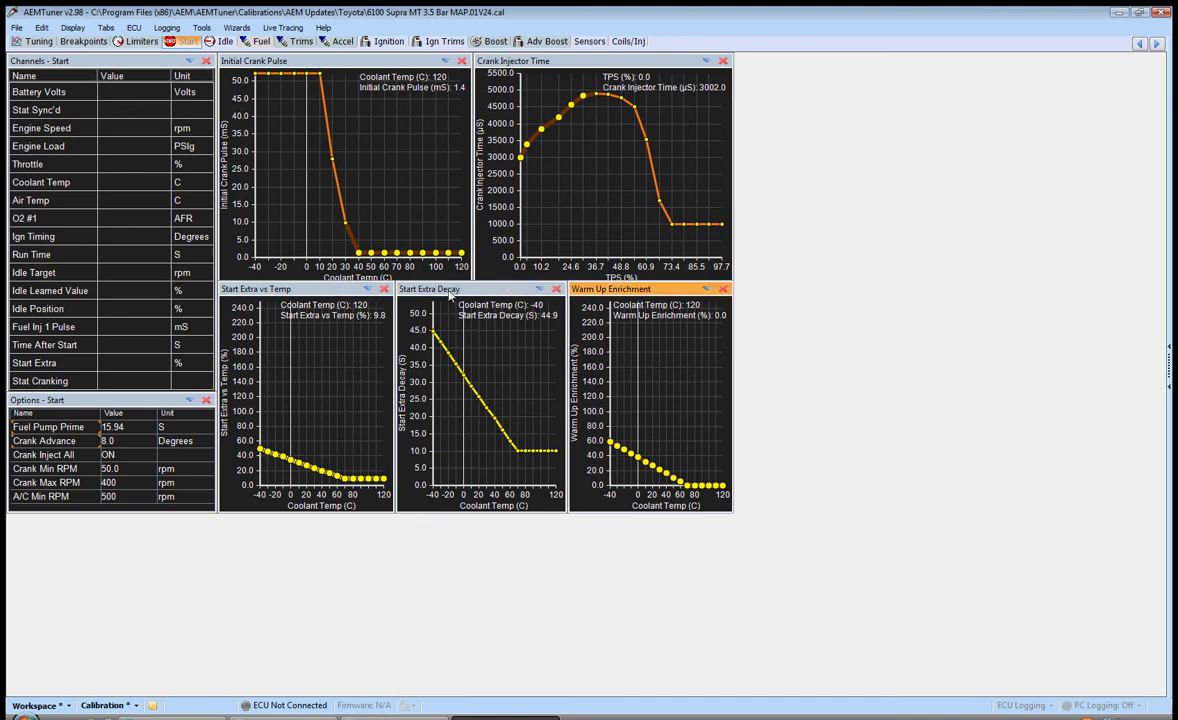
{"action": "left_click", "coordinate": [320, 289]}
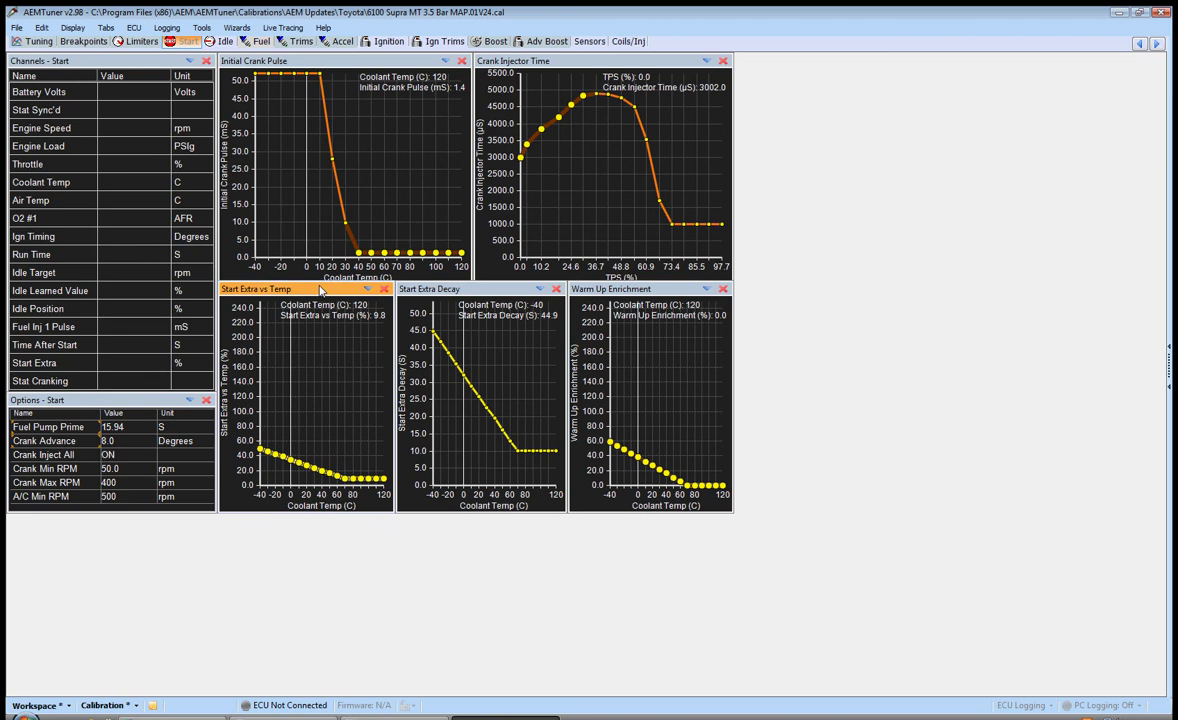
{"action": "left_click", "coordinate": [600, 289]}
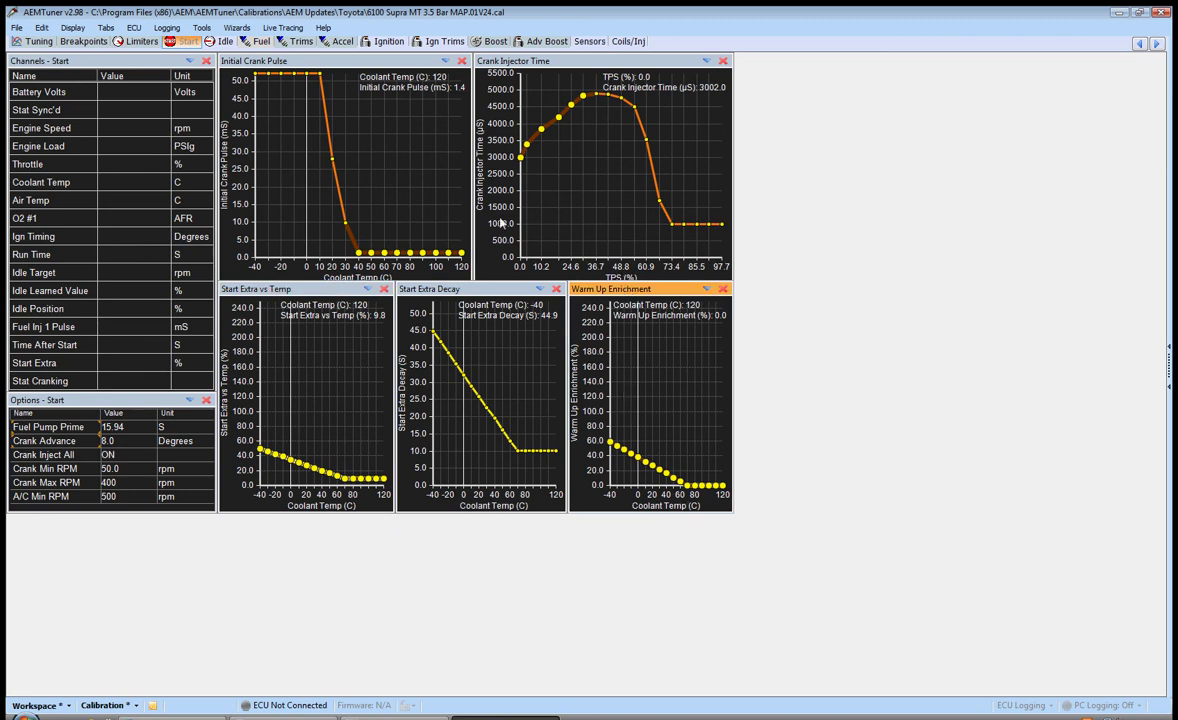
Examine the base fuel map surface from a rotated angle and review the idle calibration curves and options.
{"action": "left_click", "coordinate": [246, 42]}
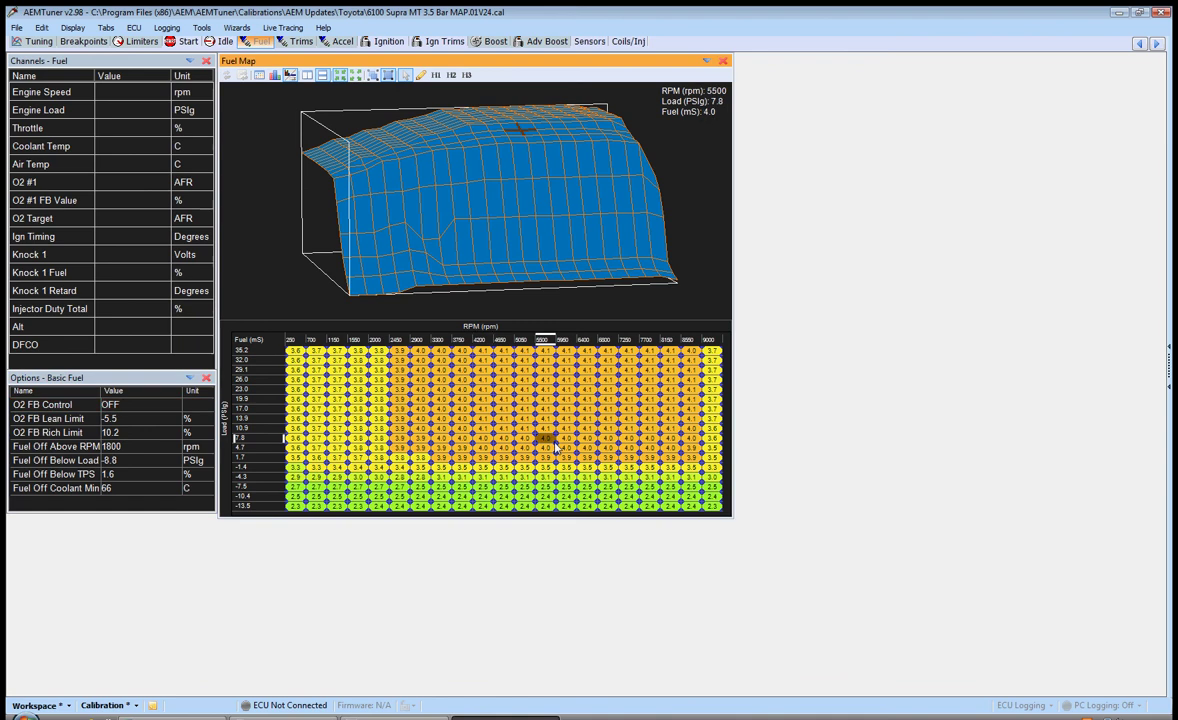
{"action": "left_click_drag", "start_coordinate": [312, 262], "coordinate": [400, 185]}
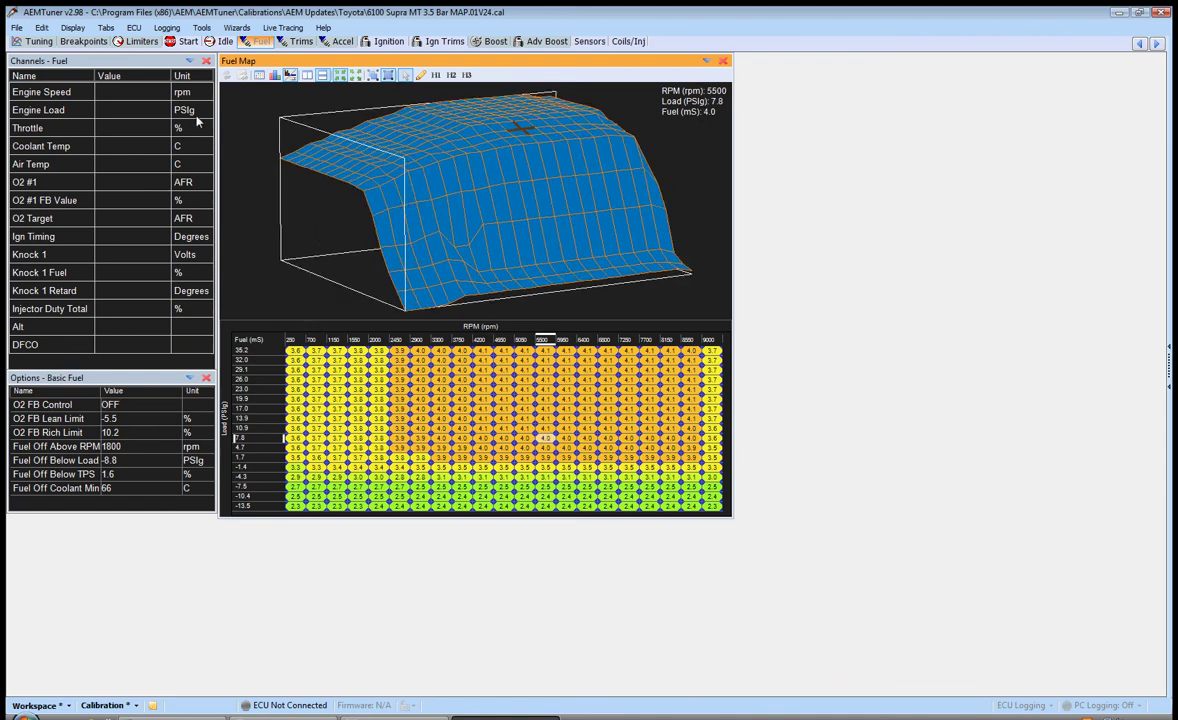
{"action": "left_click", "coordinate": [220, 42]}
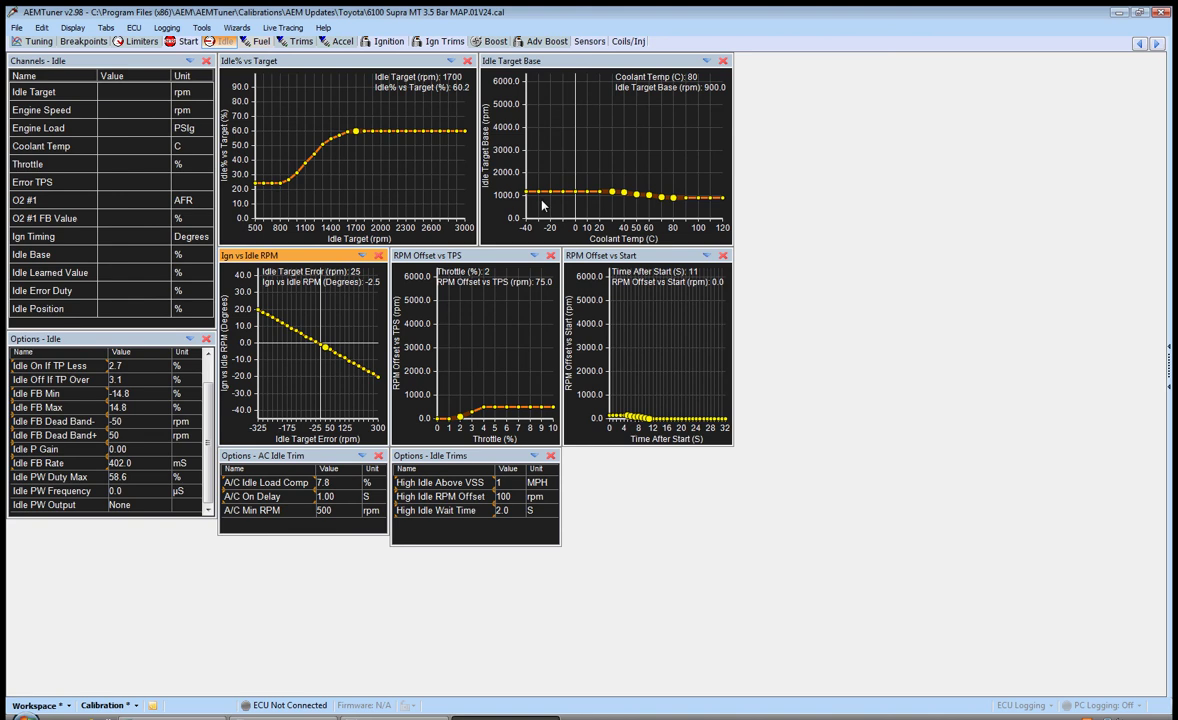
Revisit the start calibration and examine the fuel map from 3300 to 9000 rpm, including 4200–7250 rpm at 23.0–29.1 PSIg and 6800 rpm at 4.7 PSIg.
{"action": "left_click", "coordinate": [185, 42]}
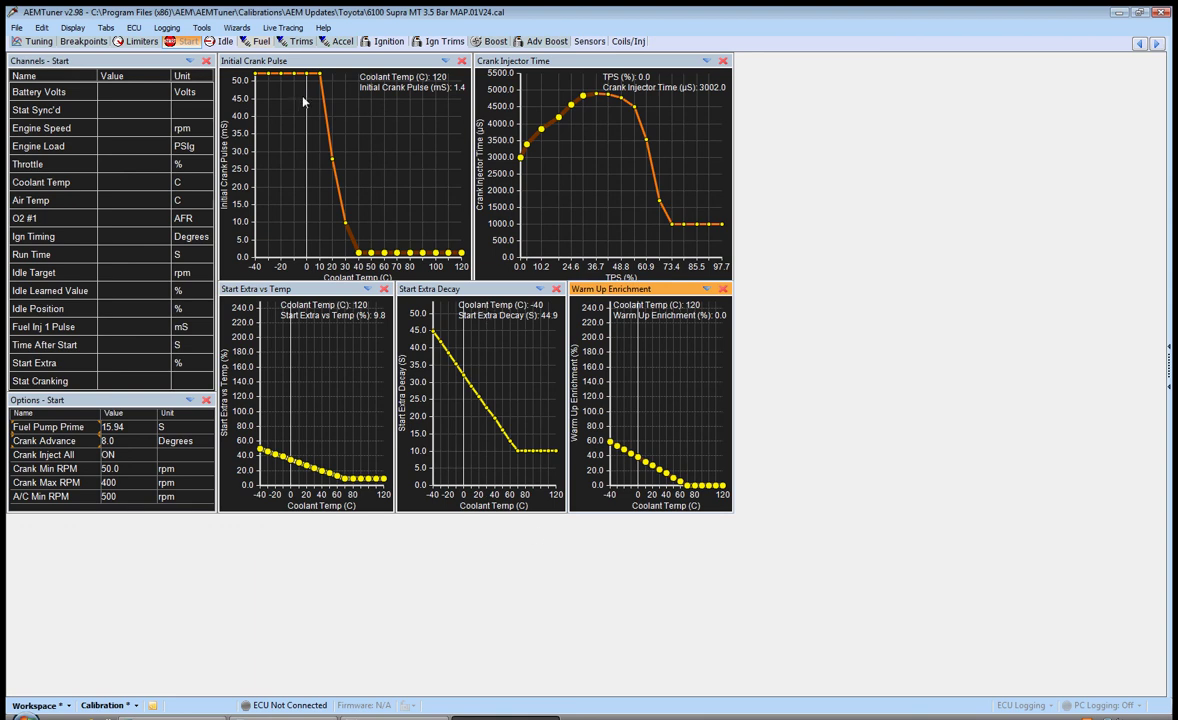
{"action": "left_click", "coordinate": [259, 42]}
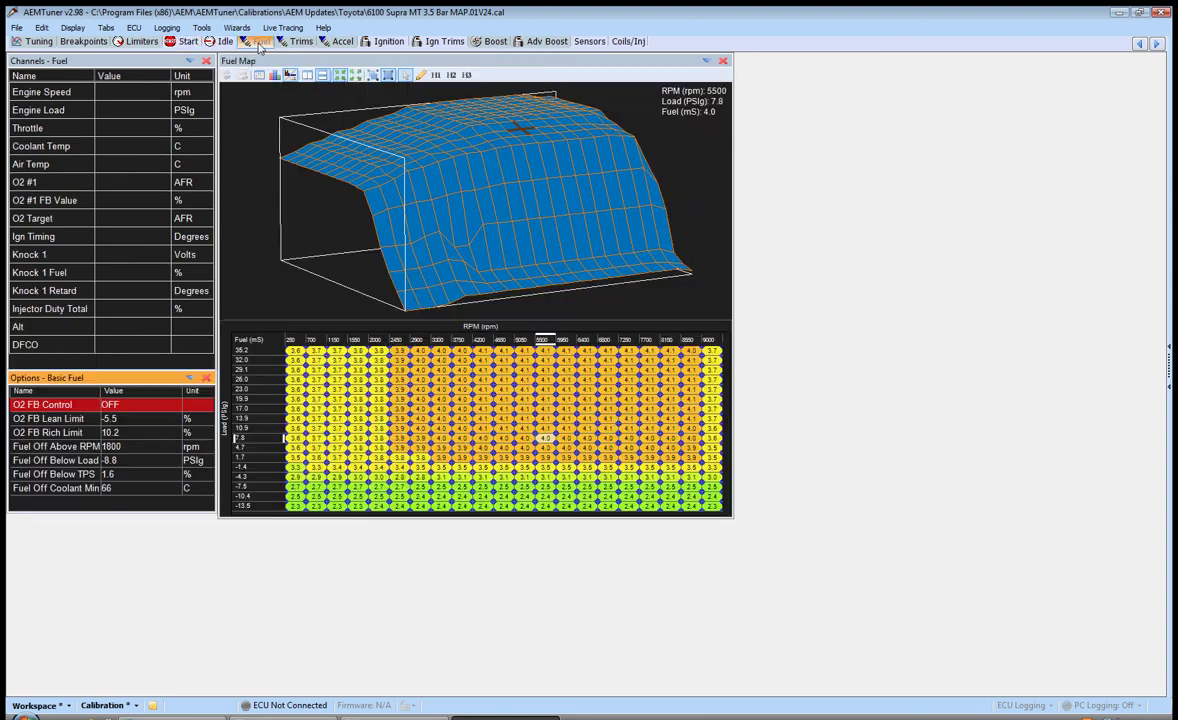
{"action": "left_click_drag", "start_coordinate": [437, 379], "coordinate": [755, 600]}
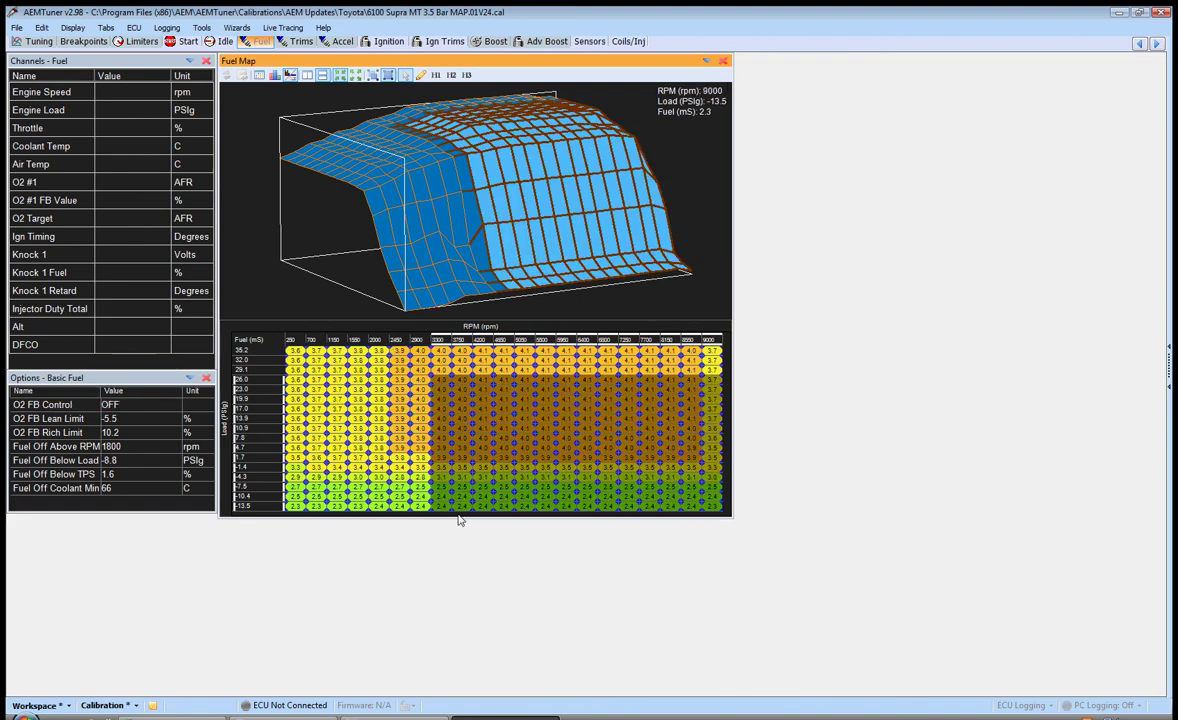
{"action": "left_click", "coordinate": [483, 410]}
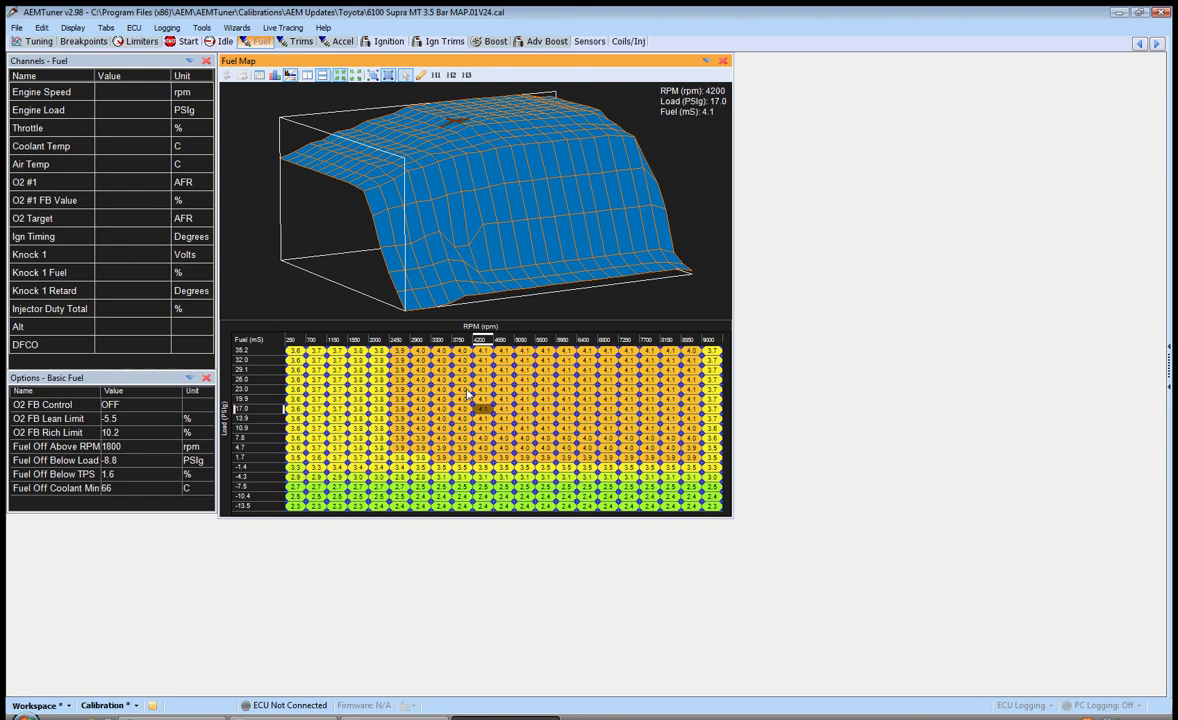
{"action": "left_click_drag", "start_coordinate": [483, 389], "coordinate": [633, 370]}
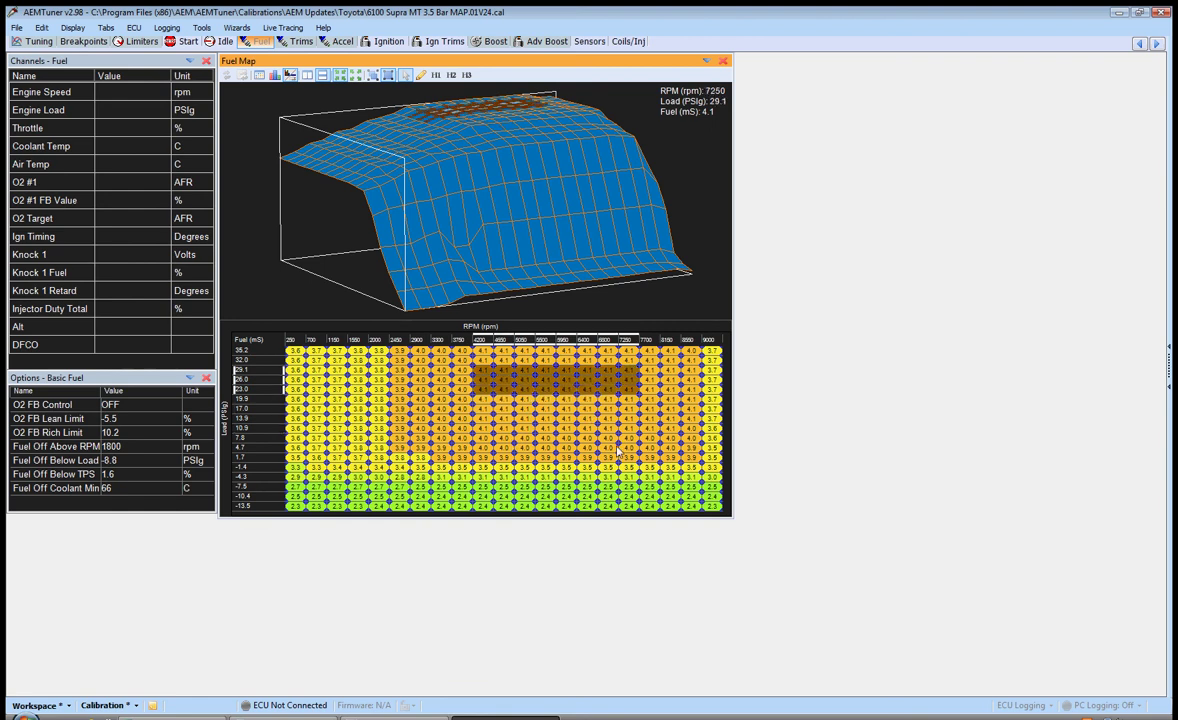
{"action": "left_click", "coordinate": [607, 447]}
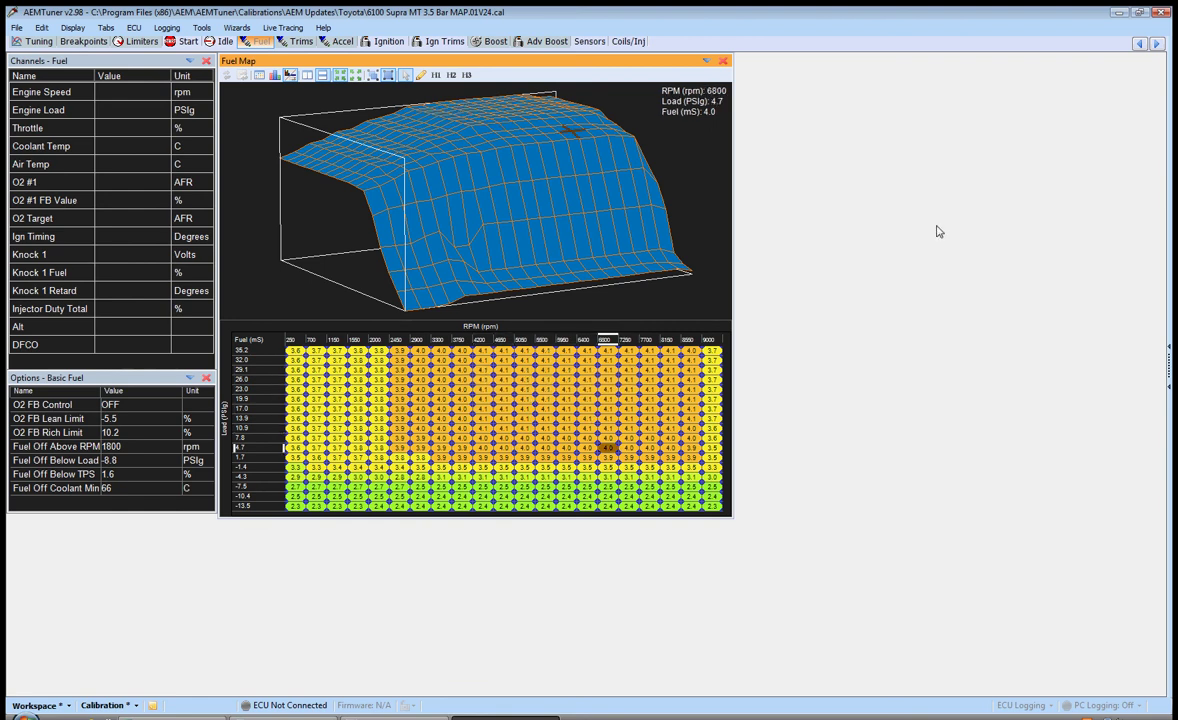